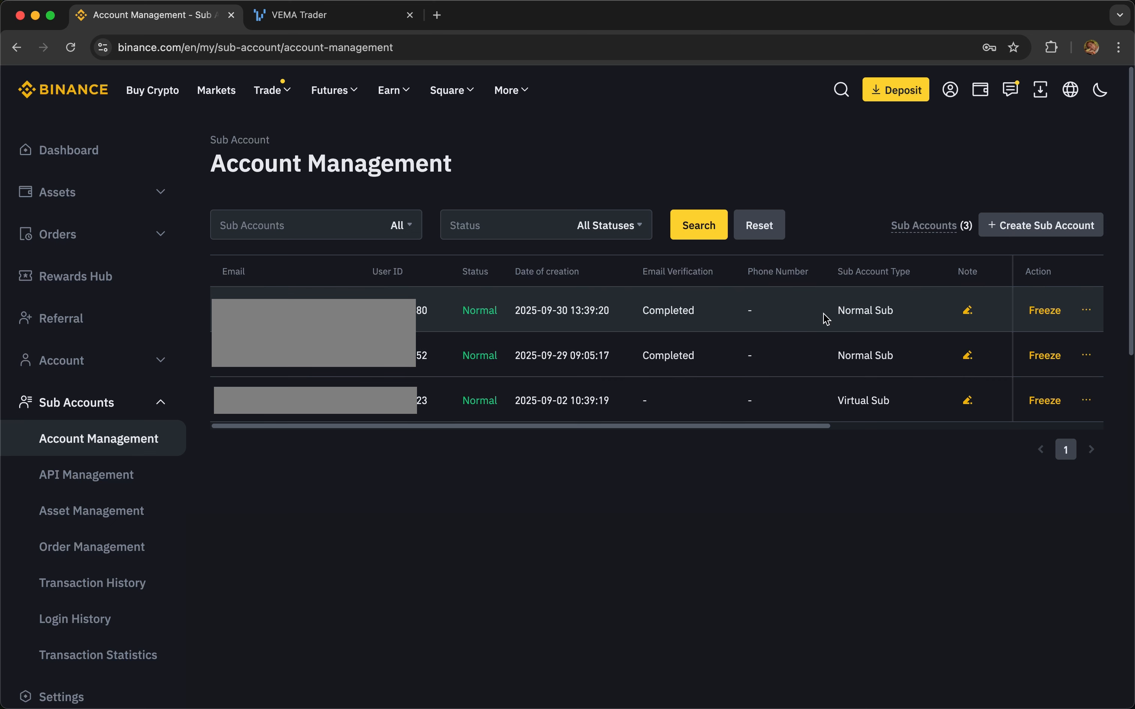
# Make the first normal sub account in the list switchable
pyautogui.hscroll(8, 907, 310)
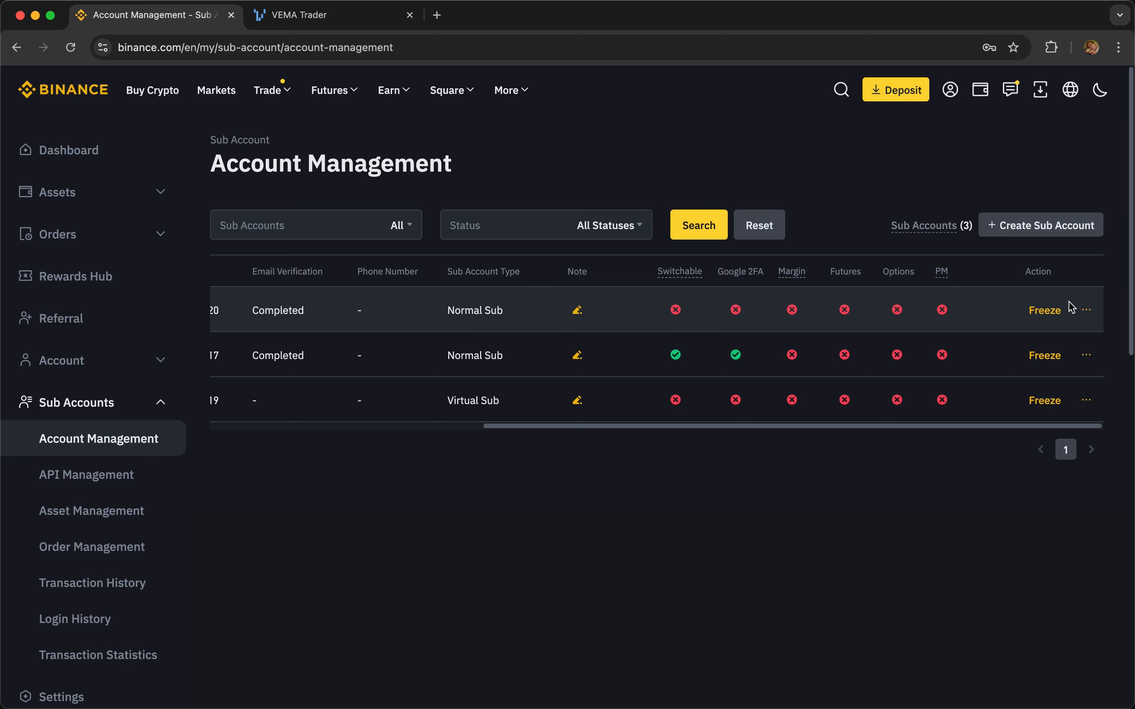
pyautogui.click(1086, 310)
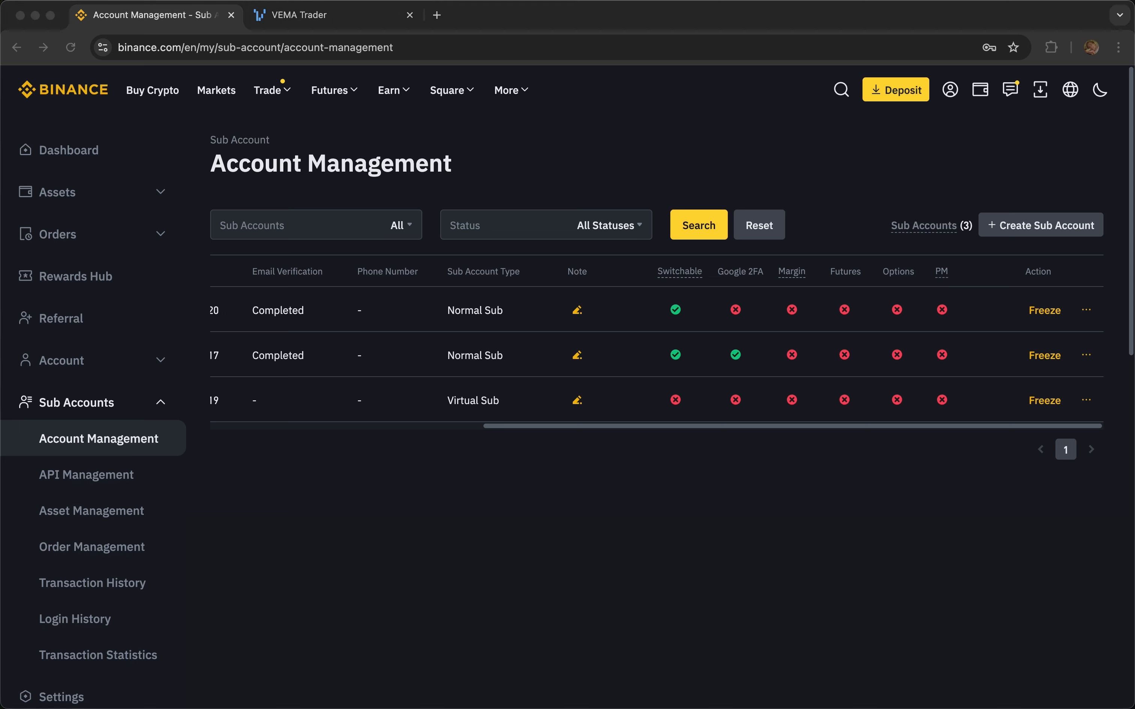
pyautogui.click(955, 147)
# In the sub accounts' asset management, transfer the maximum USDT amount from the main account's Spot wallet to the sub account's Spot wallet
pyautogui.click(91, 511)
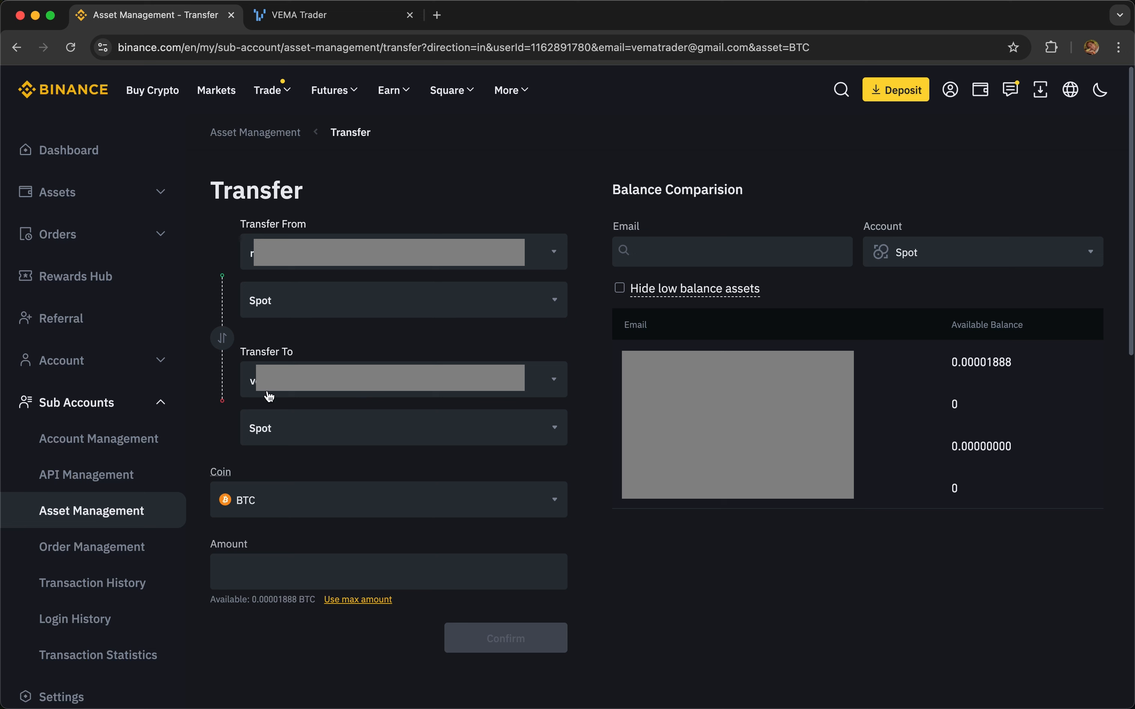
pyautogui.click(297, 511)
pyautogui.write('usdt')
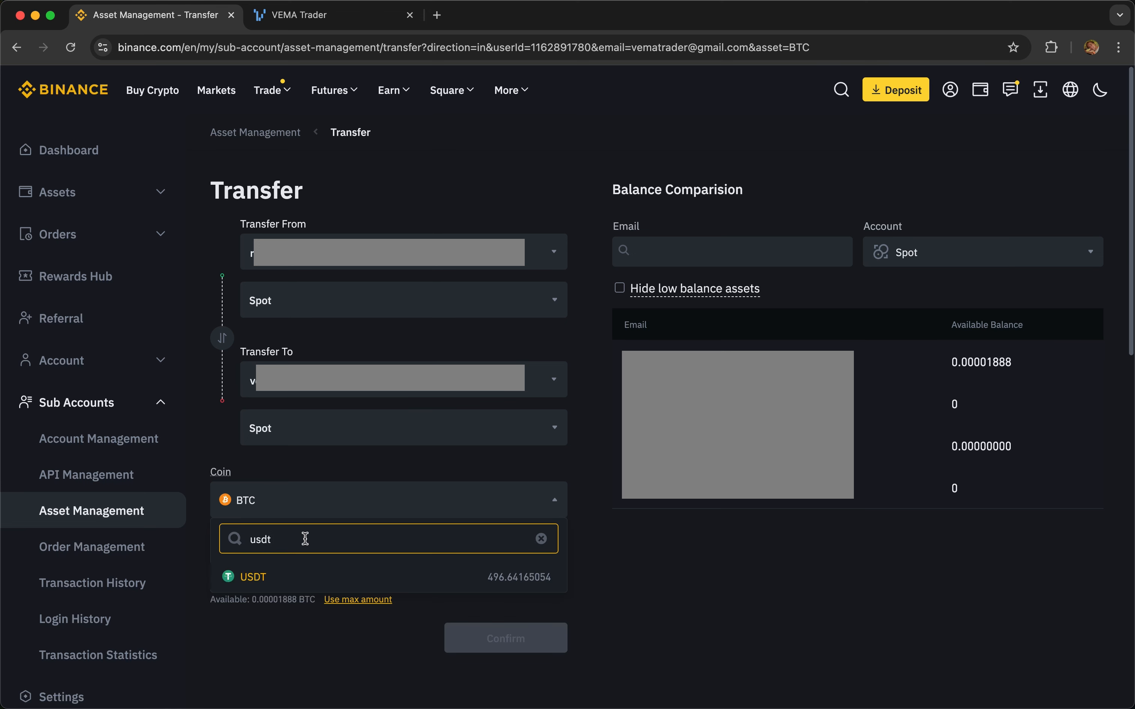
pyautogui.click(326, 579)
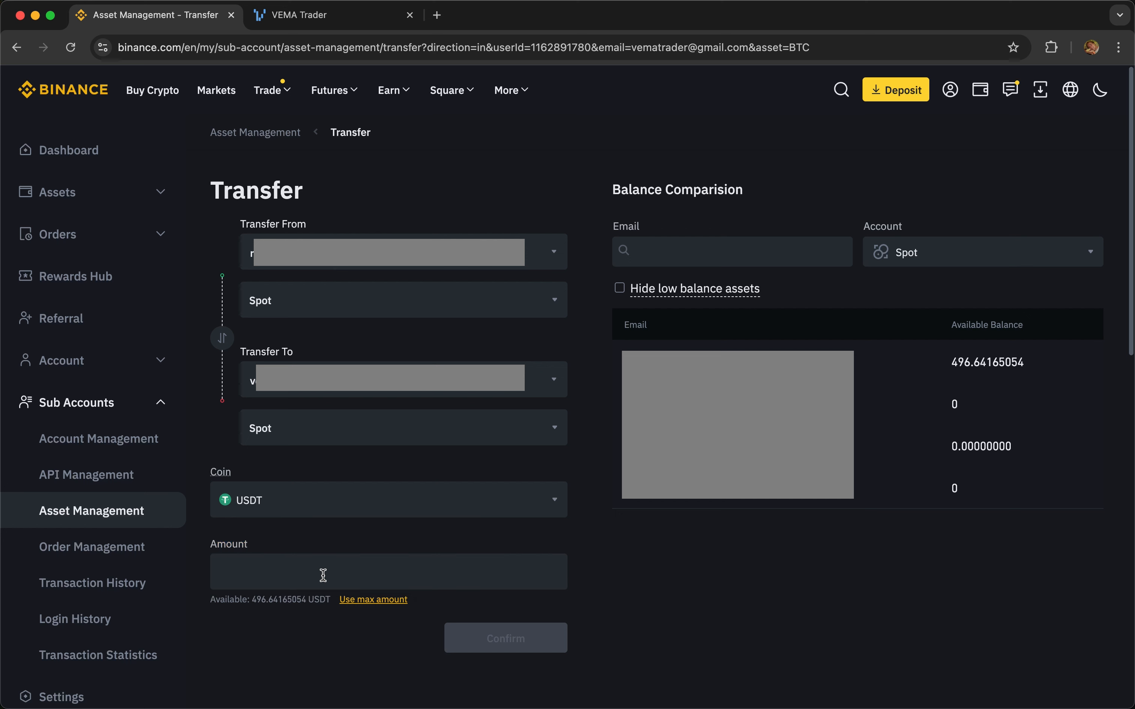
pyautogui.click(355, 603)
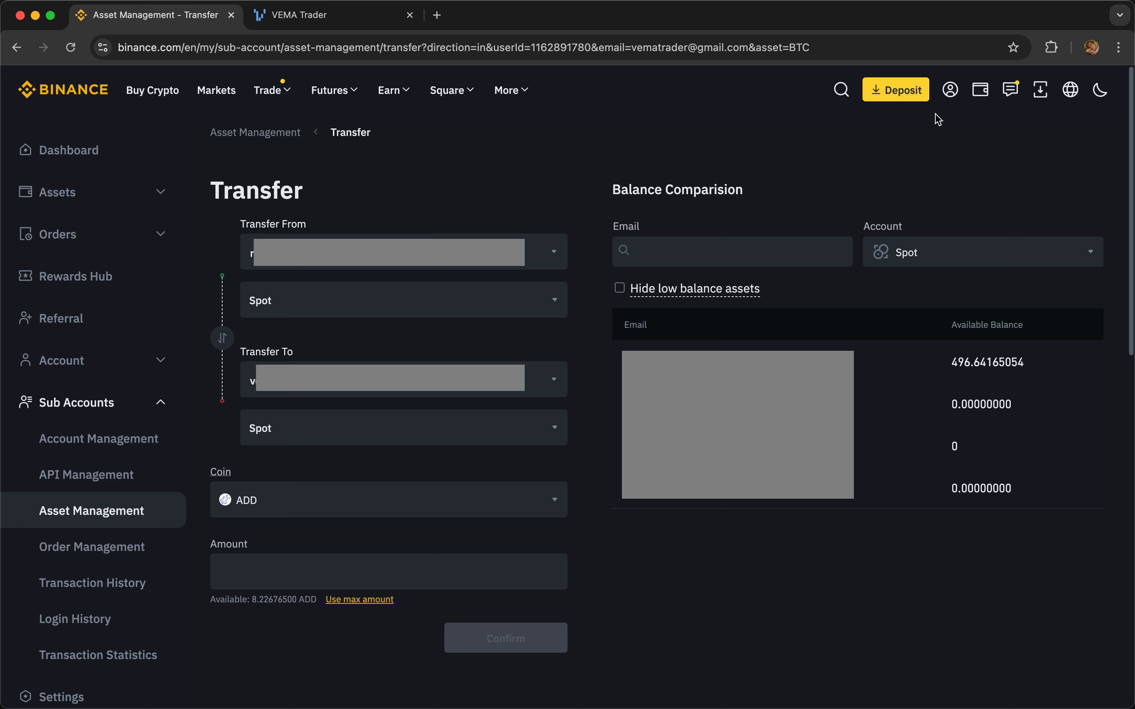
# Switch to the funded sub account and open its account security settings
pyautogui.moveTo(950, 101)
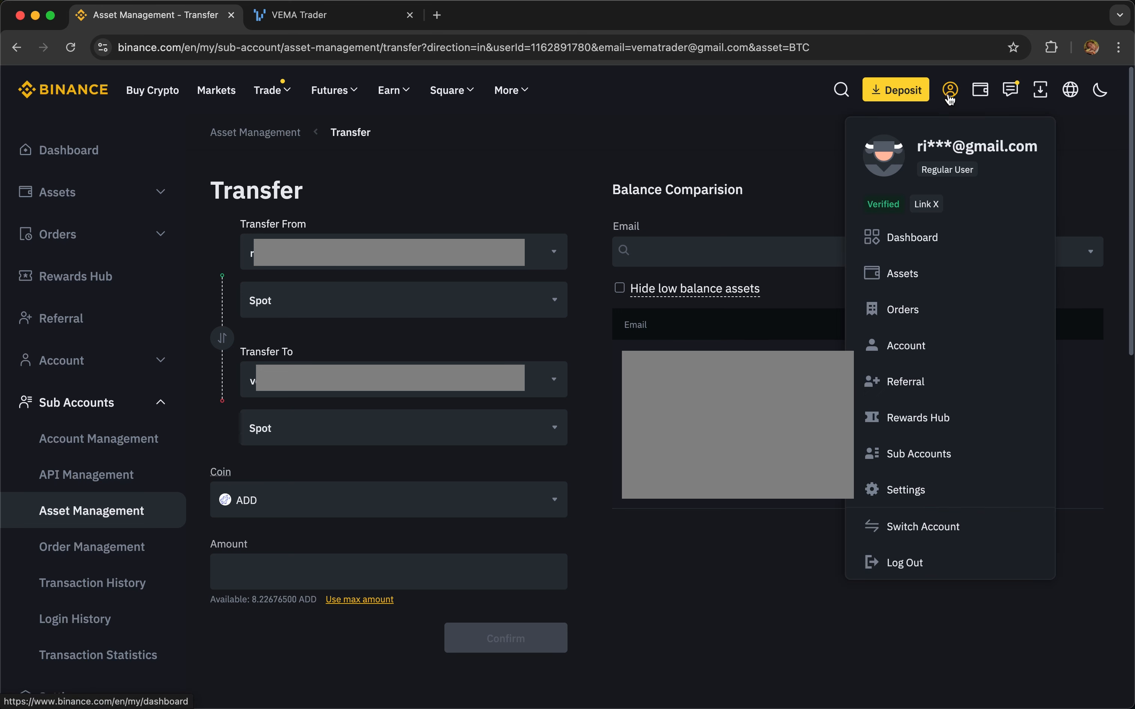
pyautogui.click(922, 526)
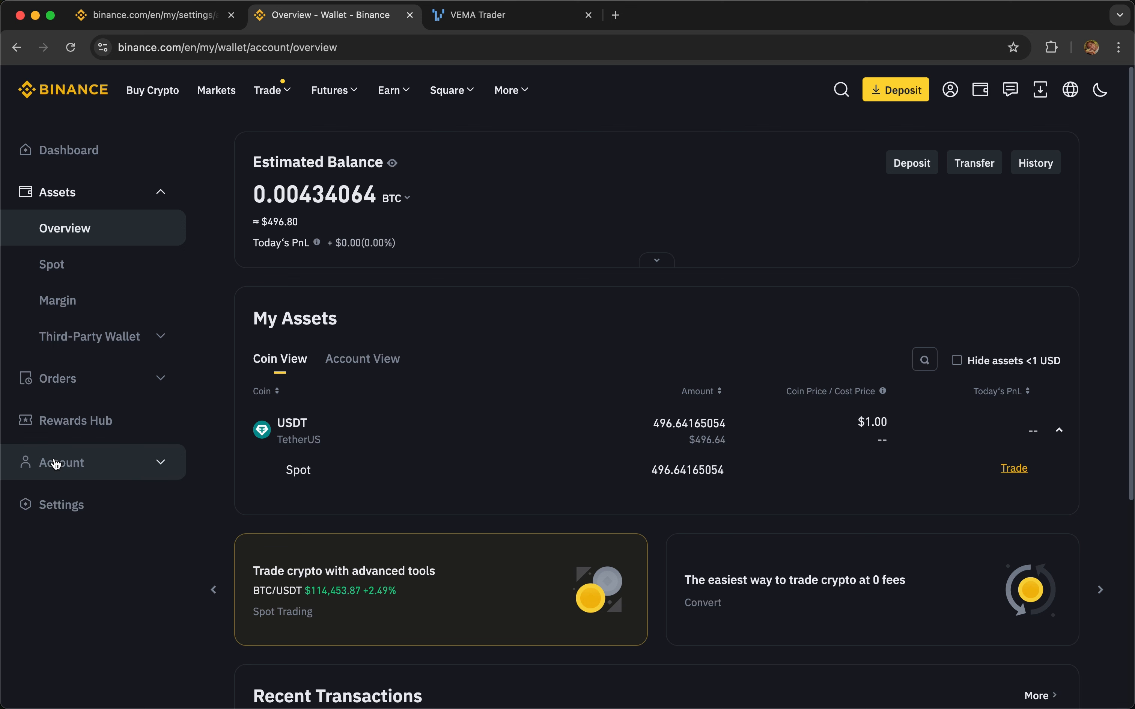
pyautogui.click(137, 460)
pyautogui.click(77, 532)
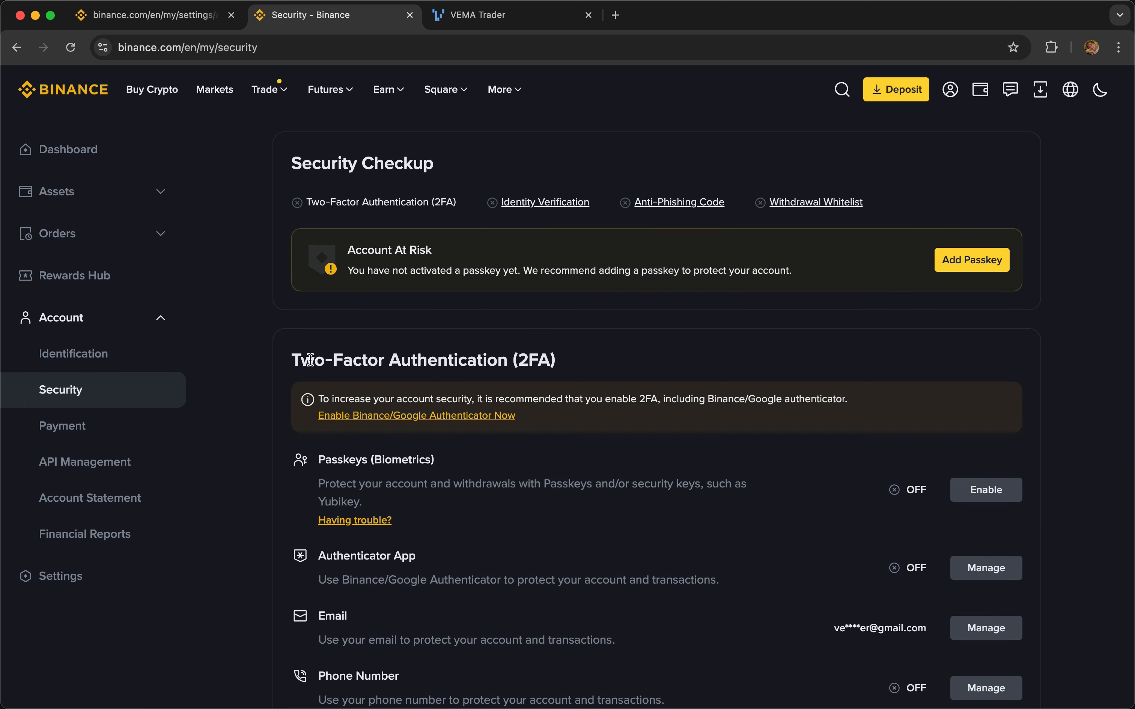
# Start enabling Binance/Google Authenticator two-factor authentication for the sub account
pyautogui.moveTo(310, 360); pyautogui.dragTo(551, 368)
pyautogui.click(550, 370)
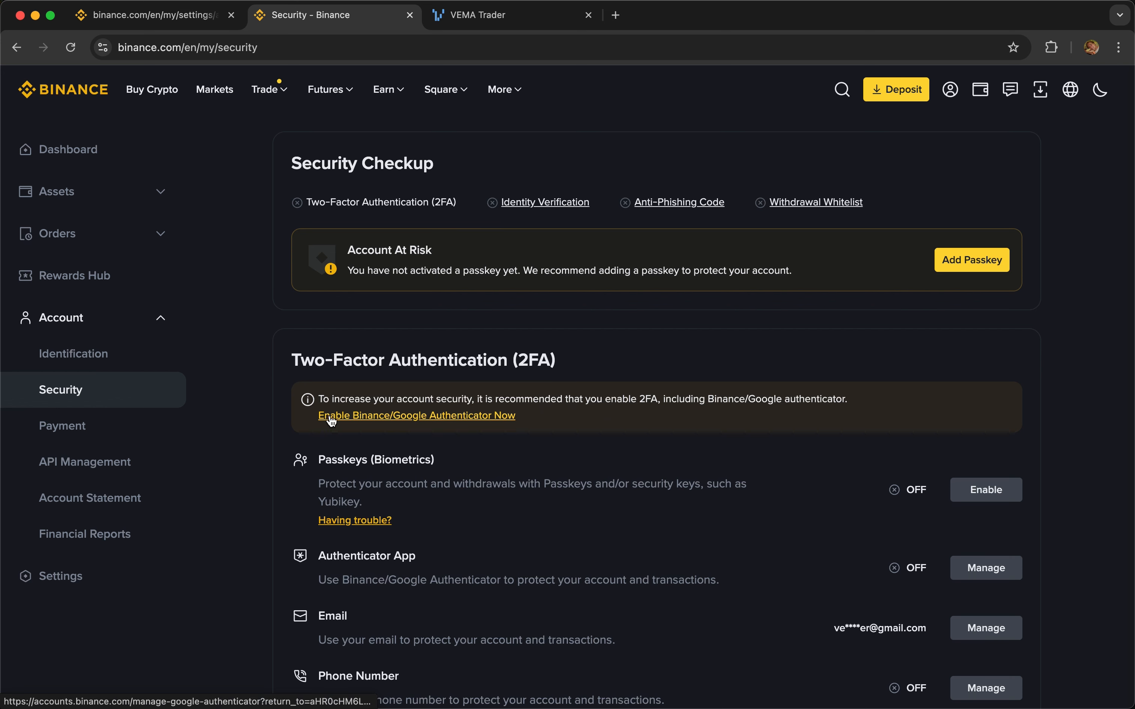
pyautogui.click(370, 418)
pyautogui.click(463, 467)
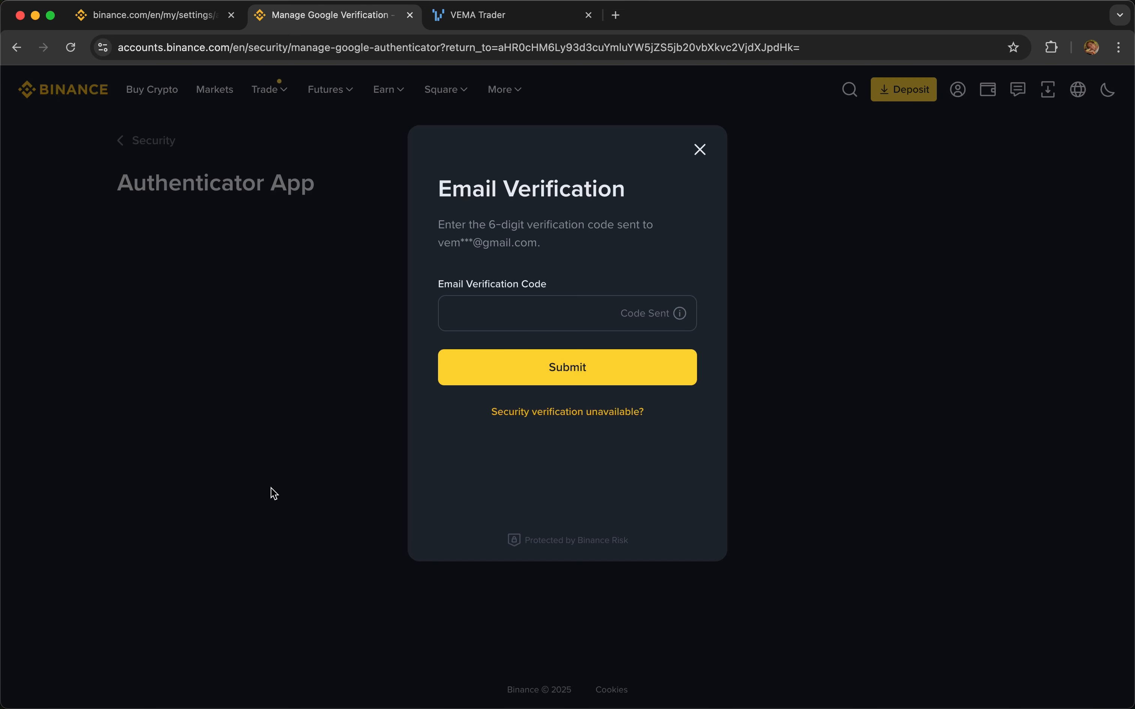
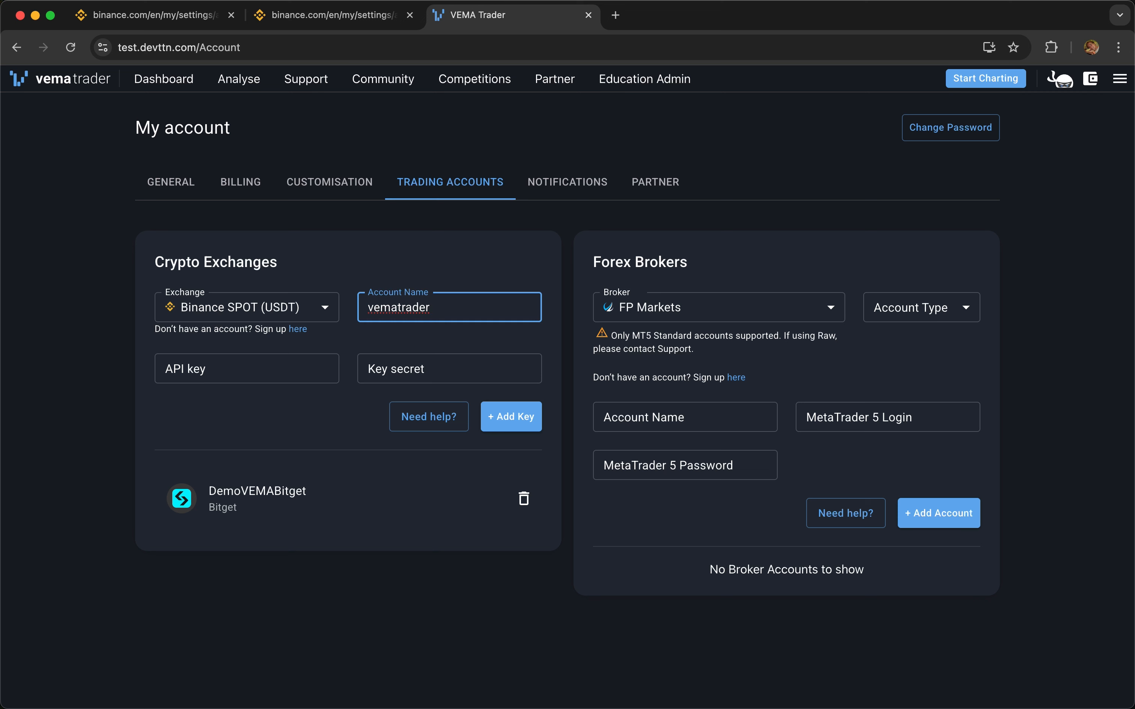
# In VEMA Trader, paste the API key for the Binance SPOT (USDT) exchange account named vematrader
pyautogui.press('super+a')
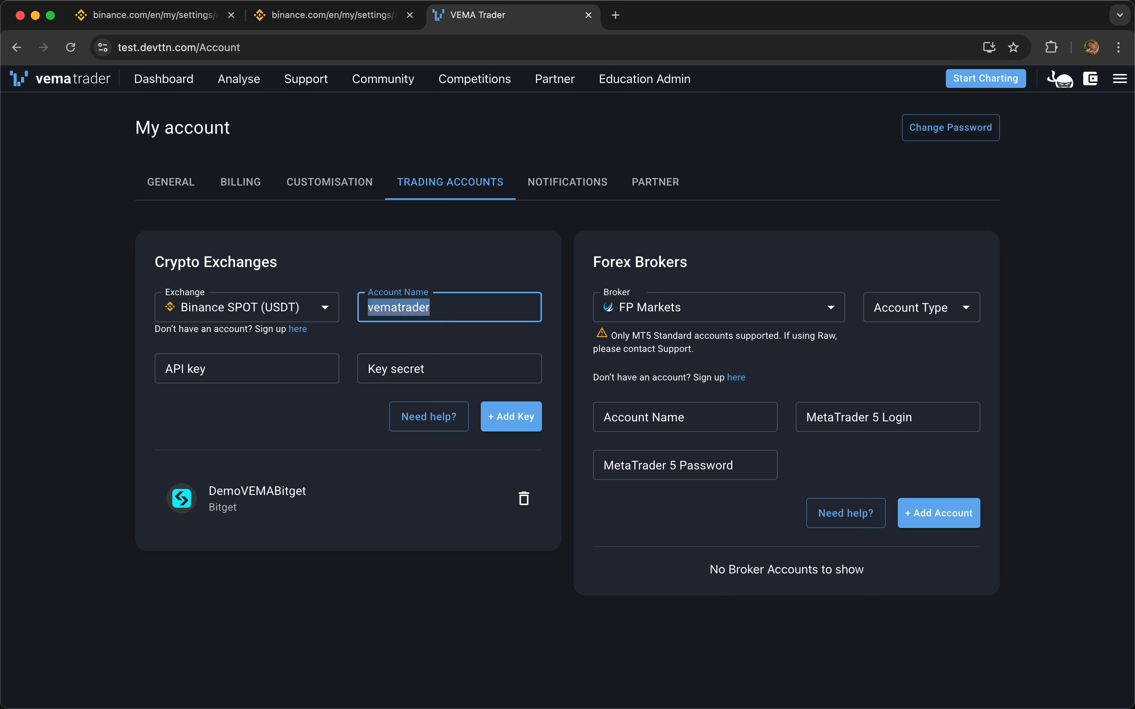
pyautogui.press('Right')
pyautogui.press('Tab')
pyautogui.press('super+v')
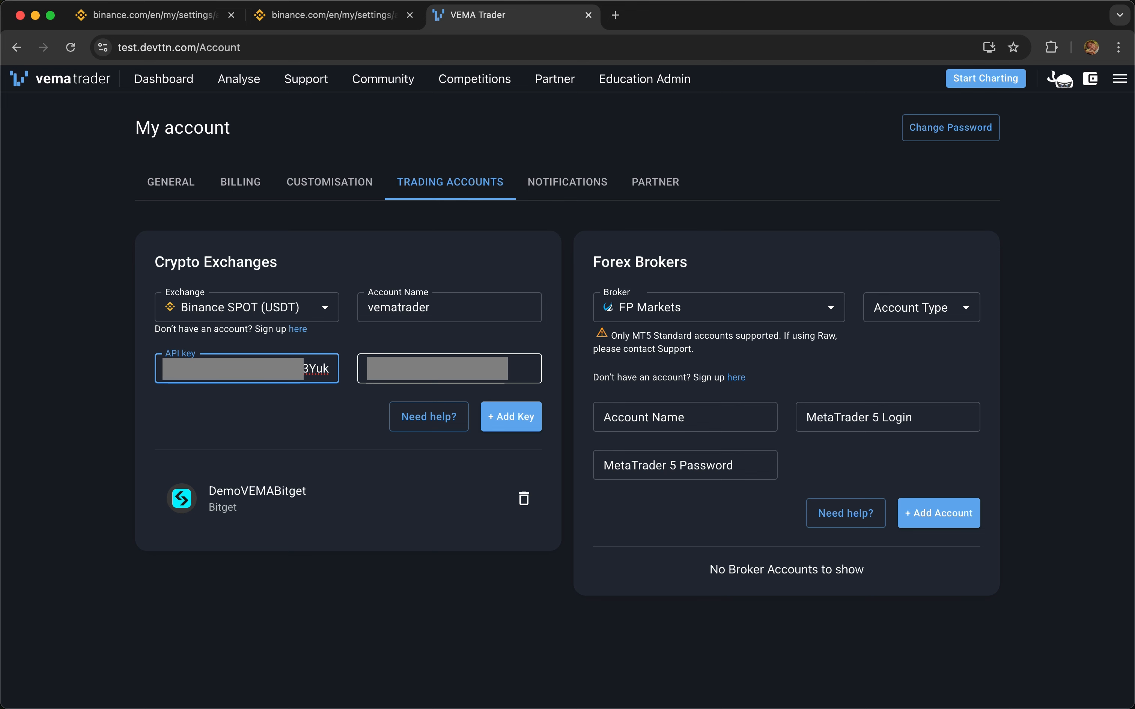
# Copy the vematrader API's secret key from Binance into VEMA Trader's key secret field and add the exchange key
pyautogui.click(330, 15)
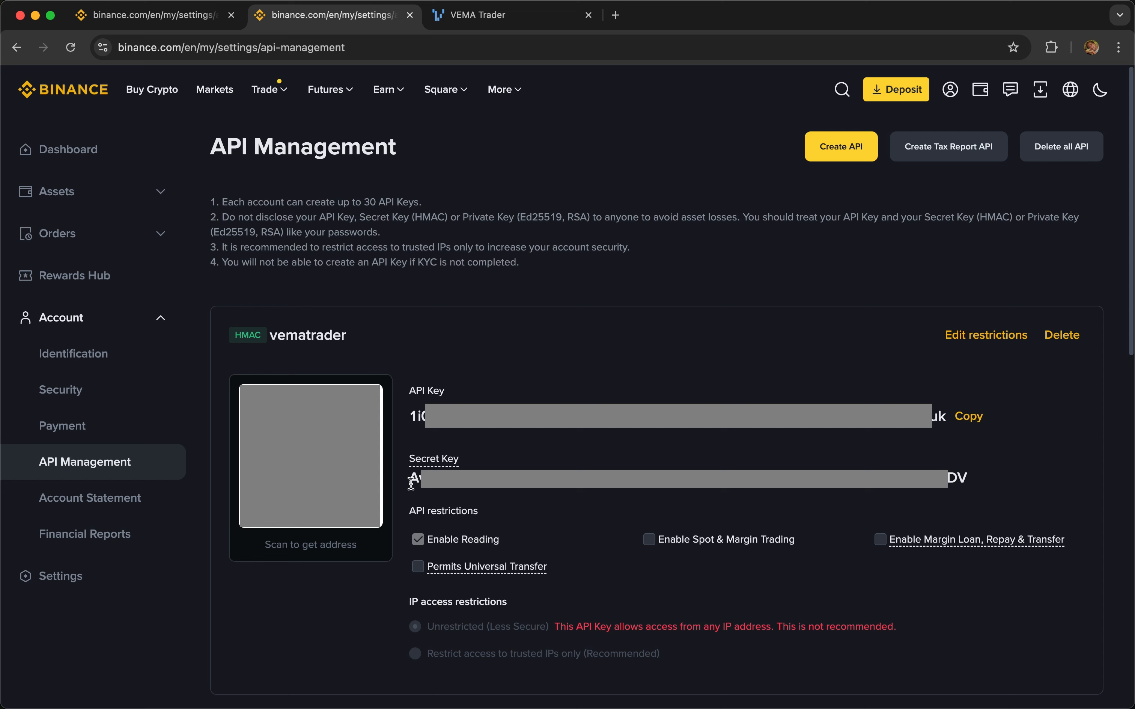
pyautogui.moveTo(408, 477); pyautogui.dragTo(970, 477)
pyautogui.press('super+c')
pyautogui.click(478, 15)
pyautogui.click(449, 368)
pyautogui.press('super+v')
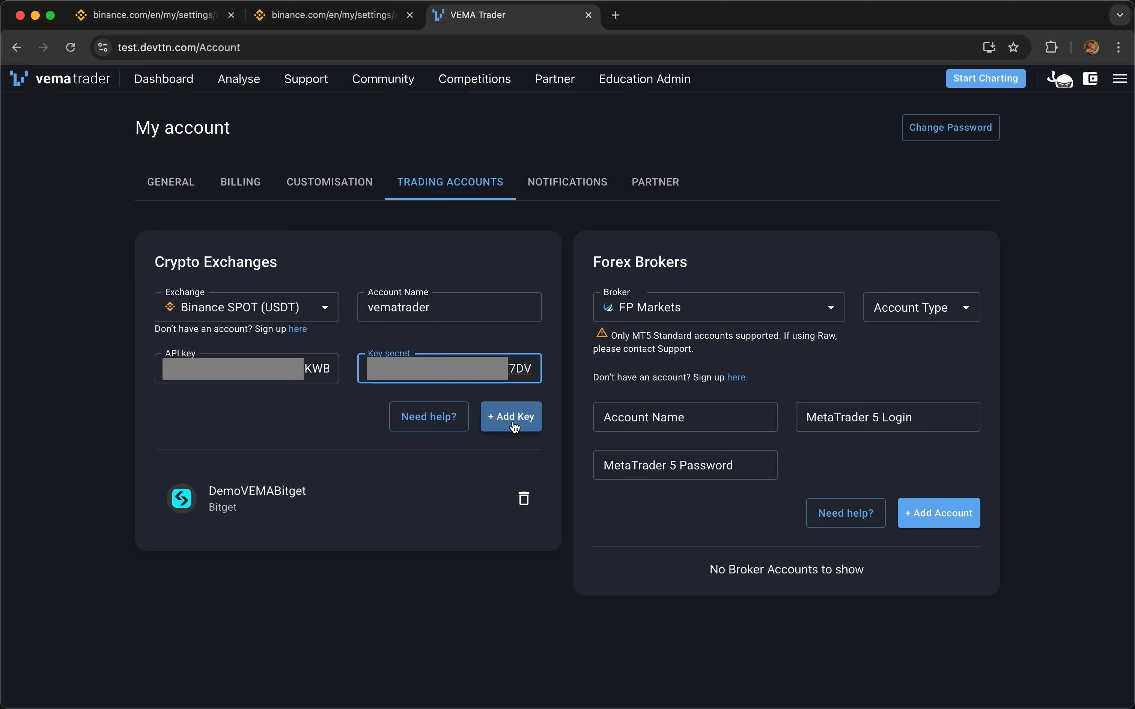
pyautogui.click(514, 417)
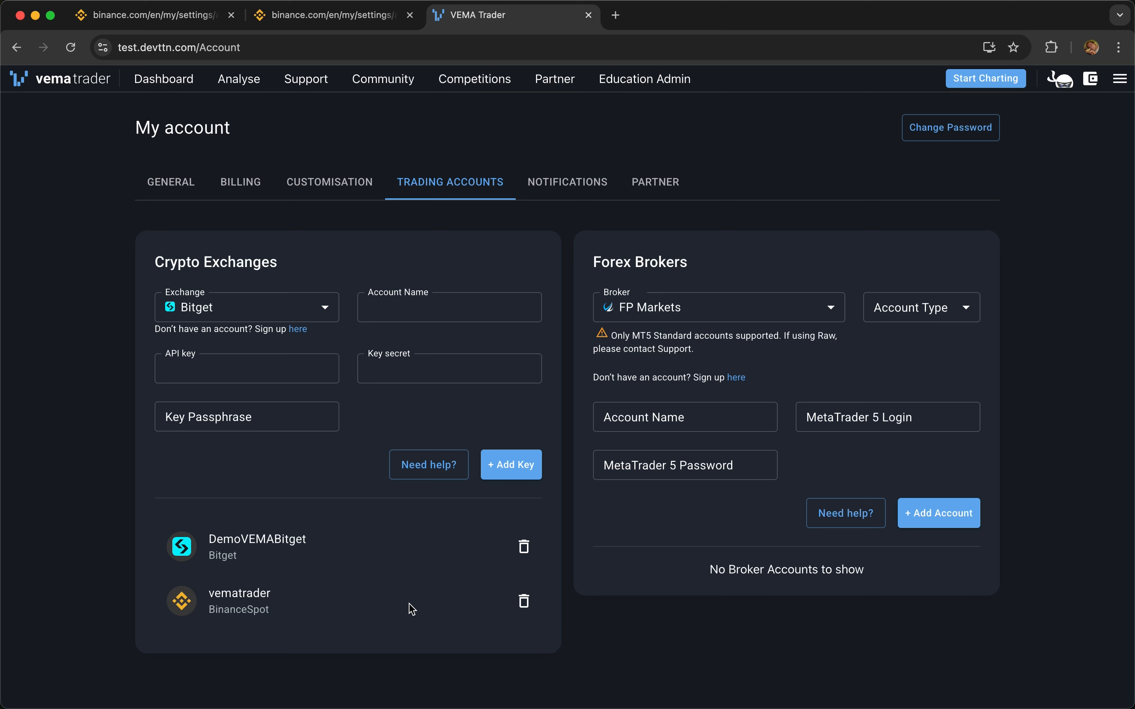
# Back in Binance, edit the vematrader API restrictions and enable Spot & Margin Trading
pyautogui.click(313, 17)
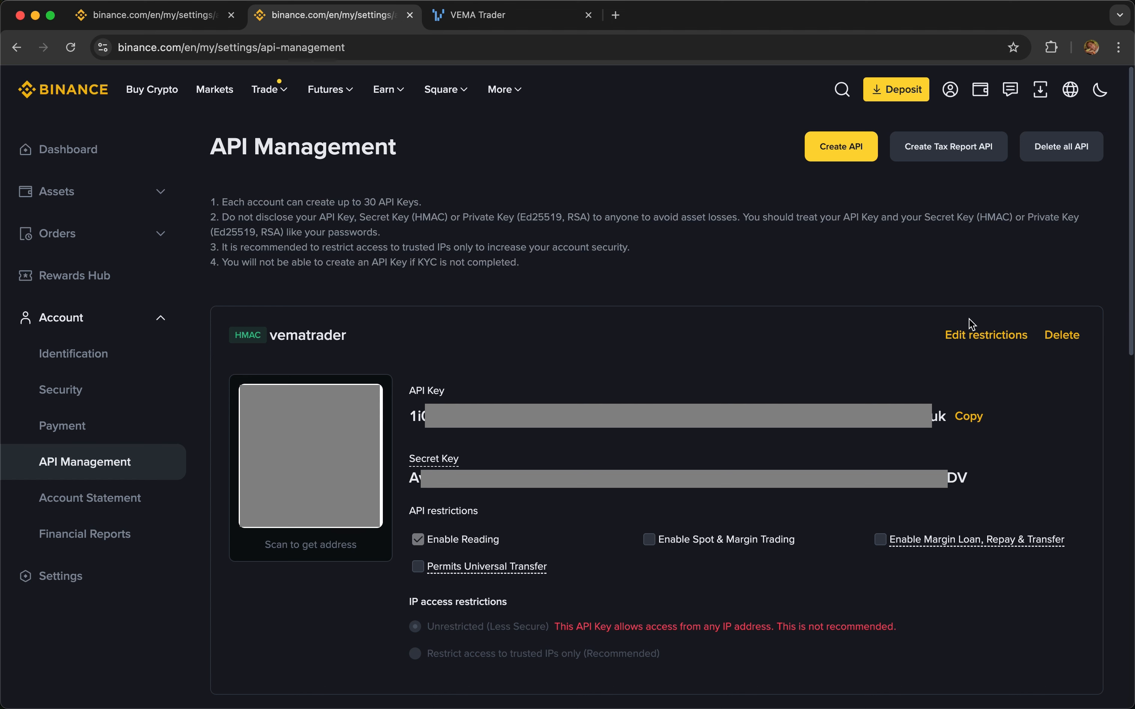
pyautogui.click(987, 335)
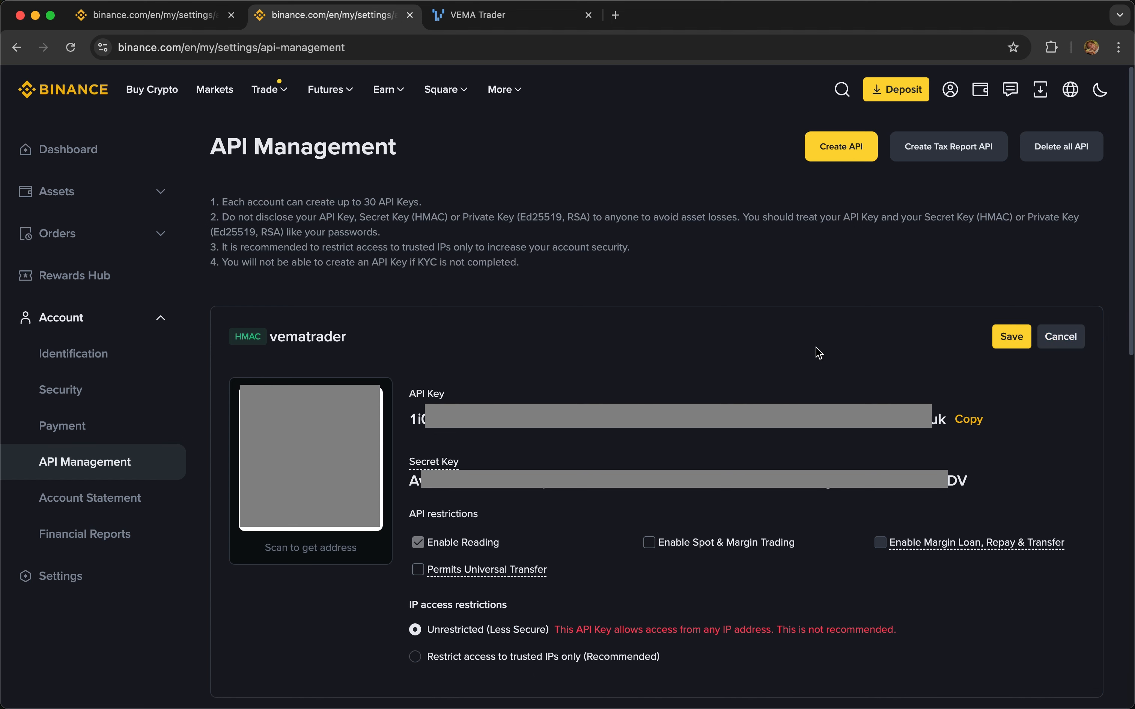
pyautogui.scroll(-5, 816, 353)
pyautogui.click(649, 333)
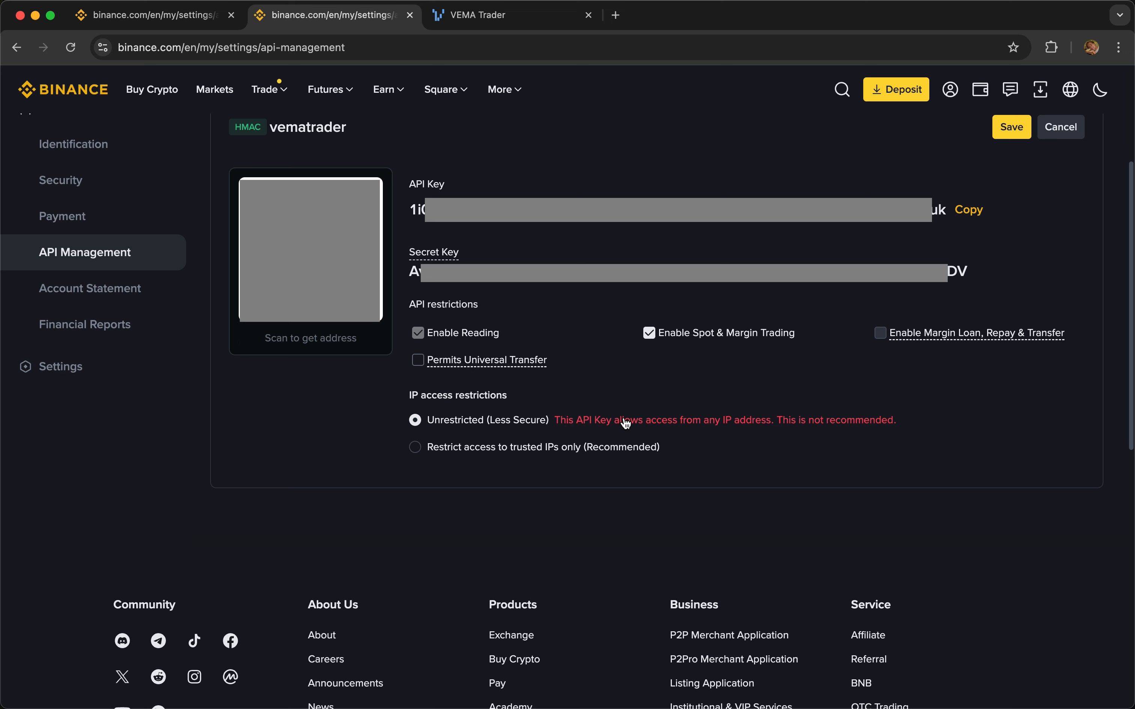
# Restrict the API key's access to the trusted IPs 13.211.54.54 and 3.105.226.195
pyautogui.click(415, 447)
pyautogui.write('13.211.54.54 3.10')
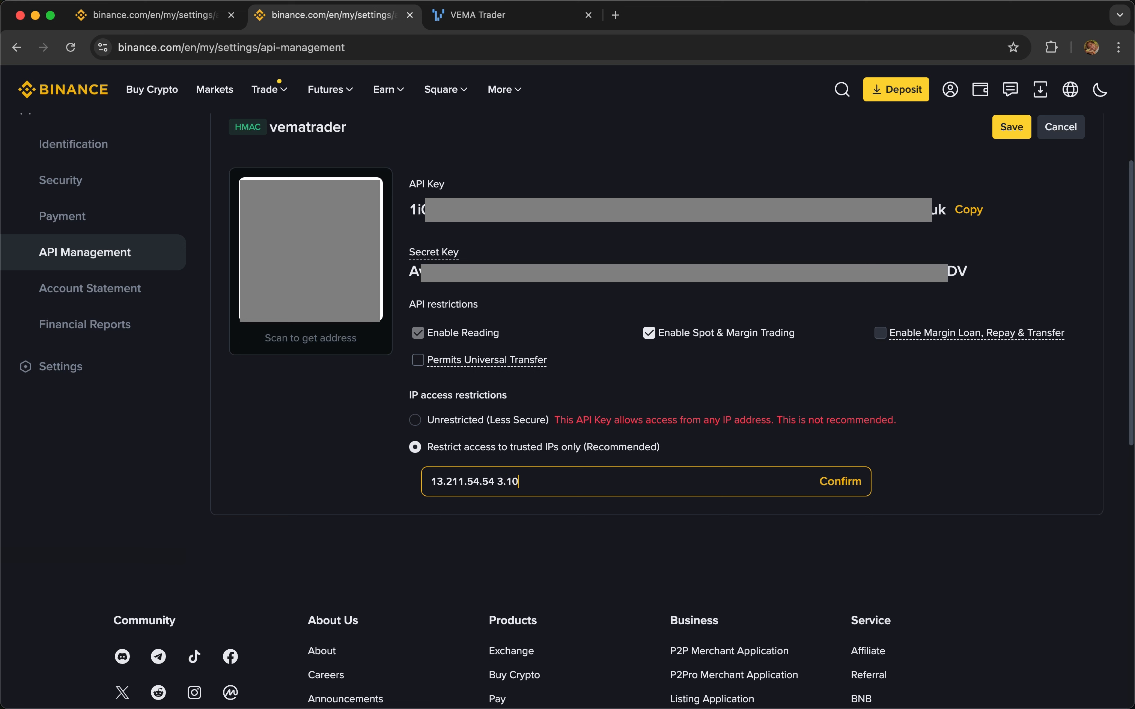
pyautogui.write('5.226.195')
pyautogui.click(497, 481)
pyautogui.press('Delete')
pyautogui.write(',')
pyautogui.press('BackSpace')
pyautogui.write('.')
pyautogui.click(847, 481)
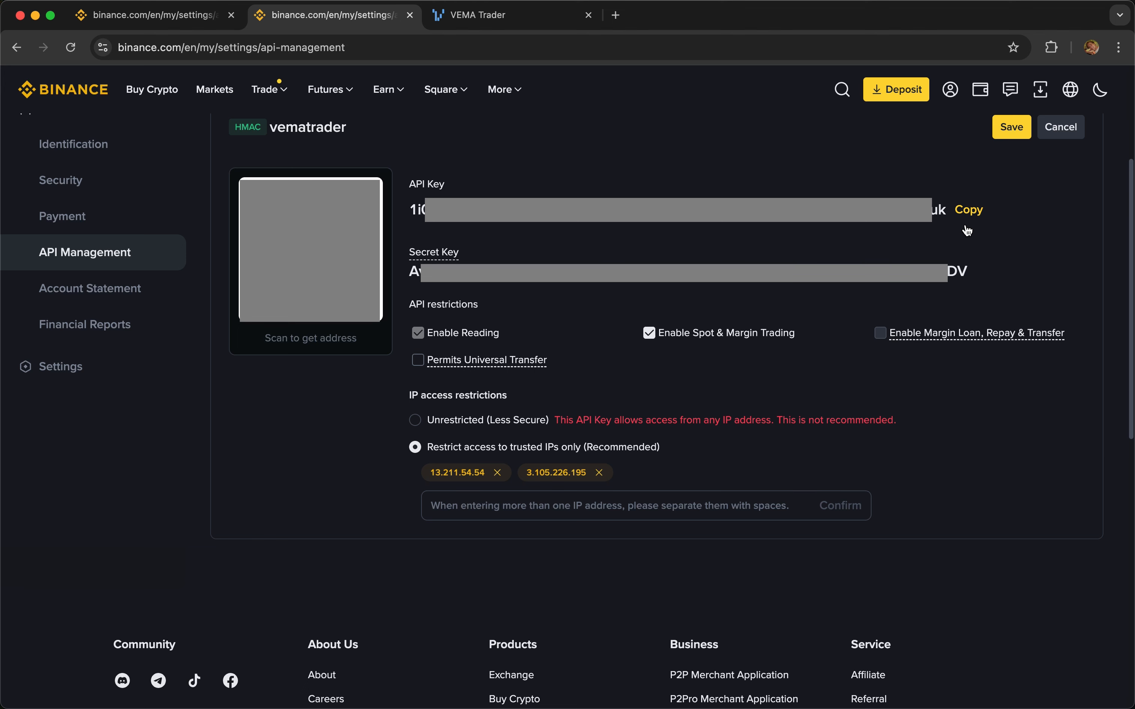
# Save the edited API restrictions and proceed with the Authenticator App security verification
pyautogui.scroll(3, 969, 230)
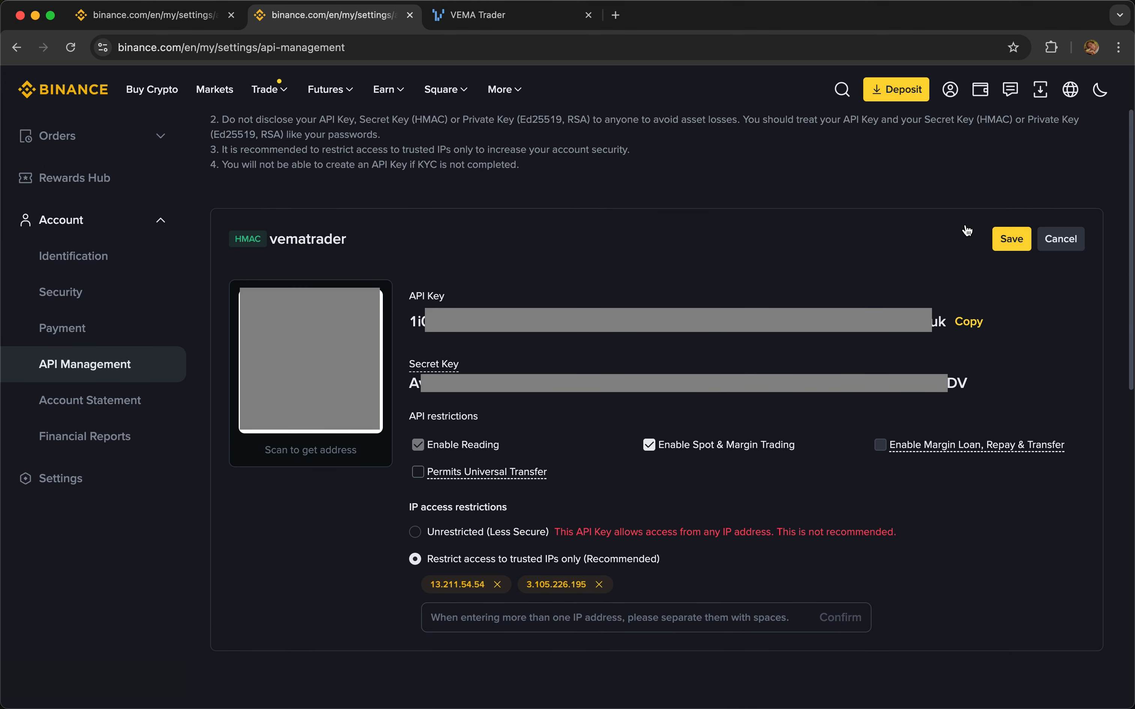
pyautogui.click(1014, 241)
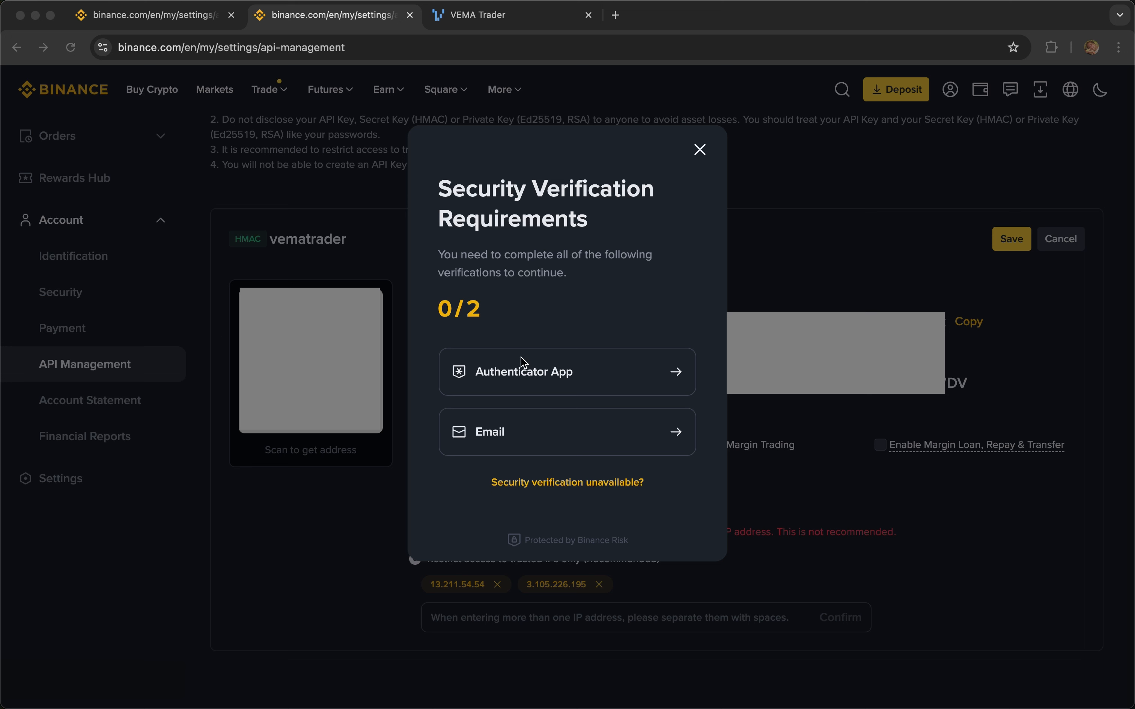
pyautogui.click(586, 375)
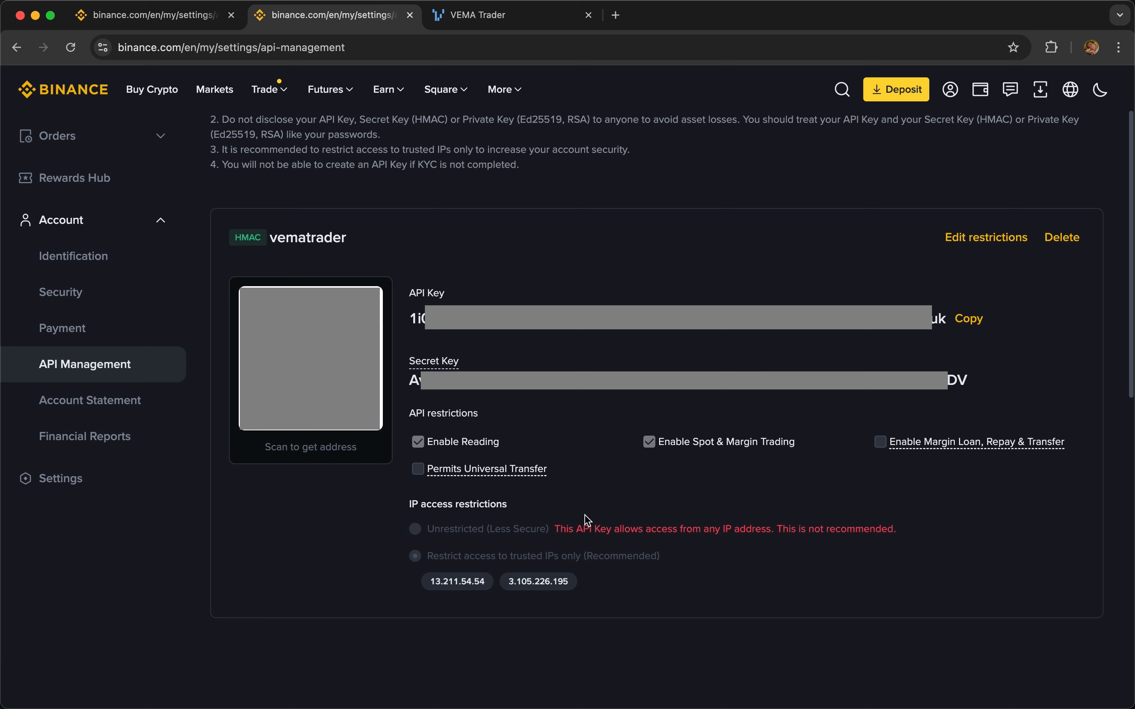
# Switch to VEMA Trader and check the wallet overview for the vematrader Binance SPOT (USDT) account's currency and balance
pyautogui.click(479, 15)
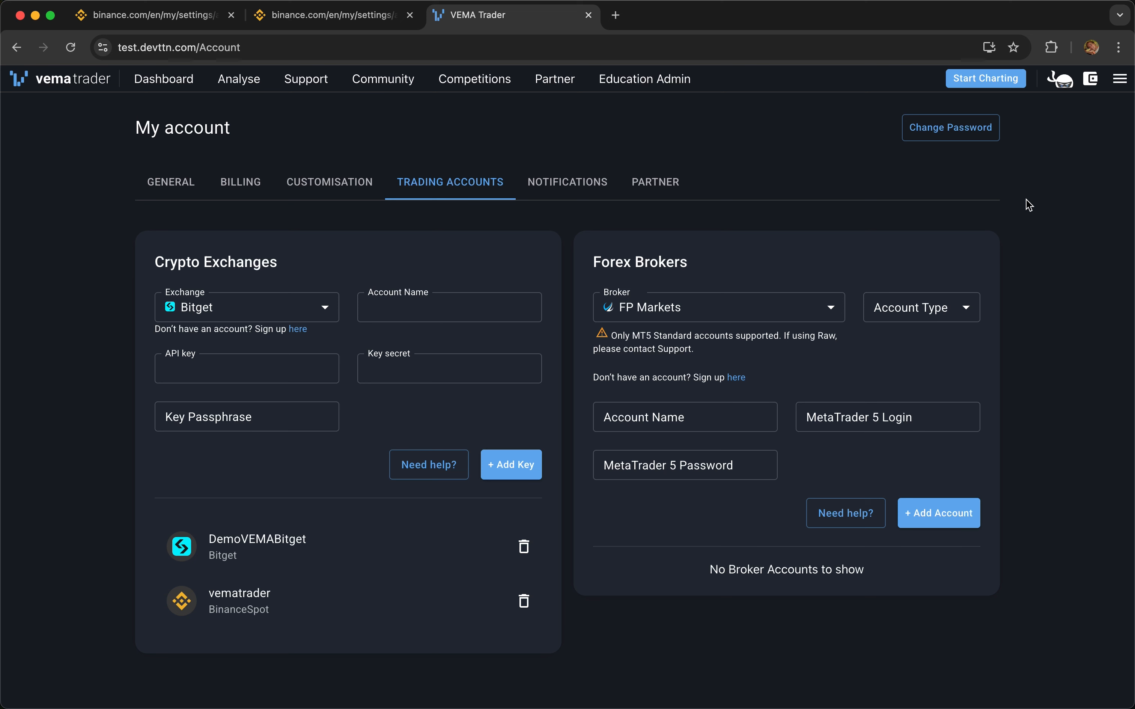
pyautogui.click(1094, 82)
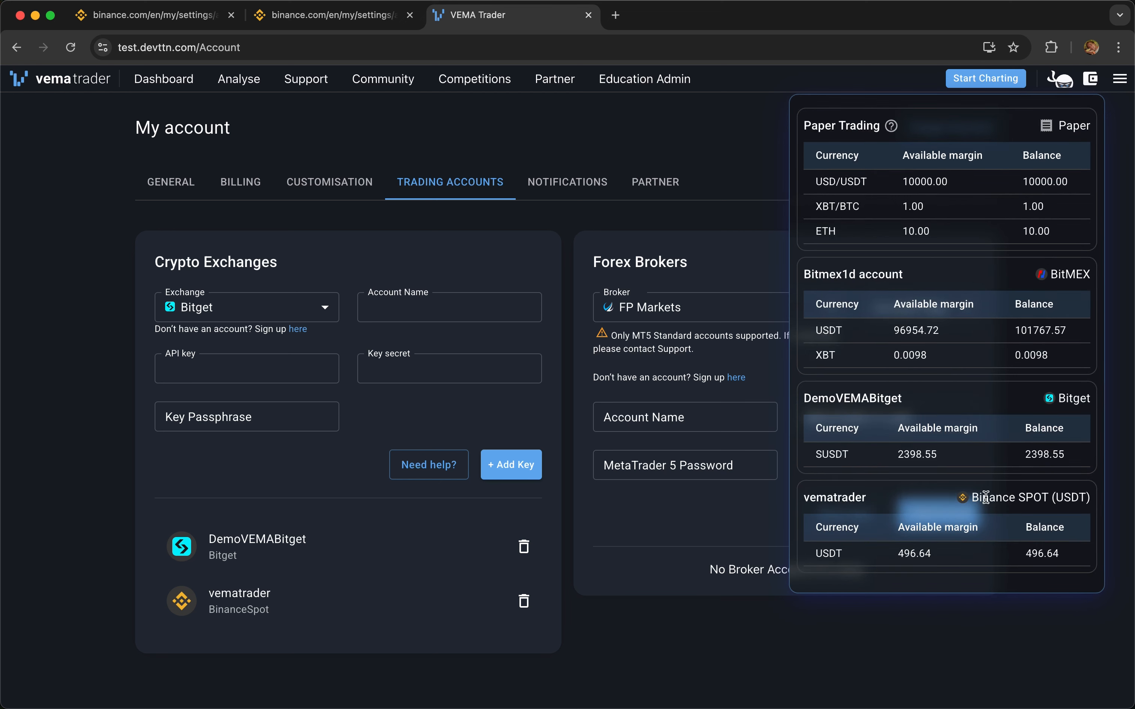
pyautogui.moveTo(982, 497); pyautogui.dragTo(1077, 498)
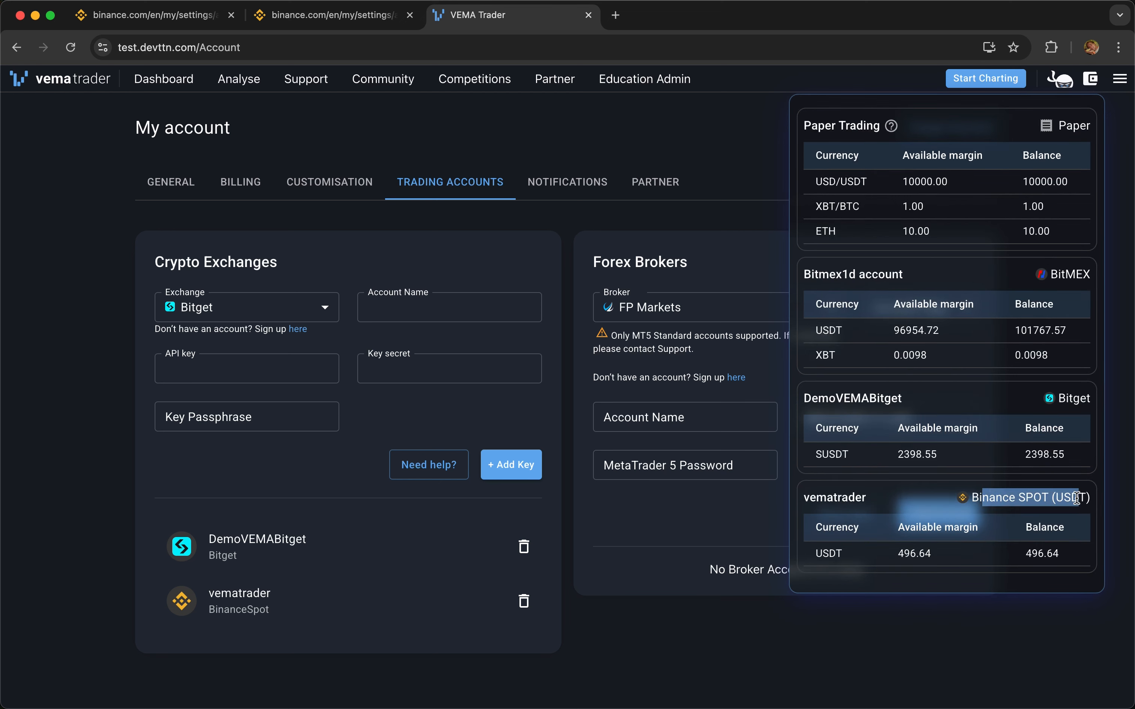
pyautogui.click(1077, 498)
pyautogui.moveTo(815, 553); pyautogui.dragTo(856, 558)
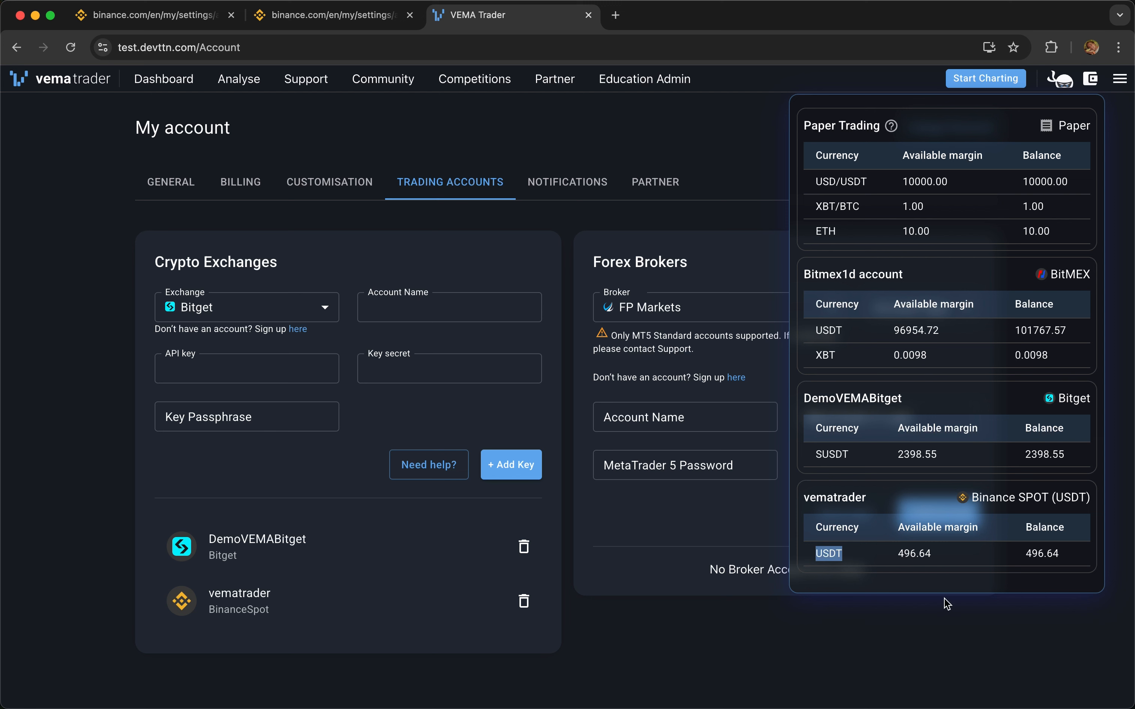
pyautogui.click(977, 498)
pyautogui.moveTo(978, 498); pyautogui.dragTo(1090, 493)
pyautogui.click(1090, 78)
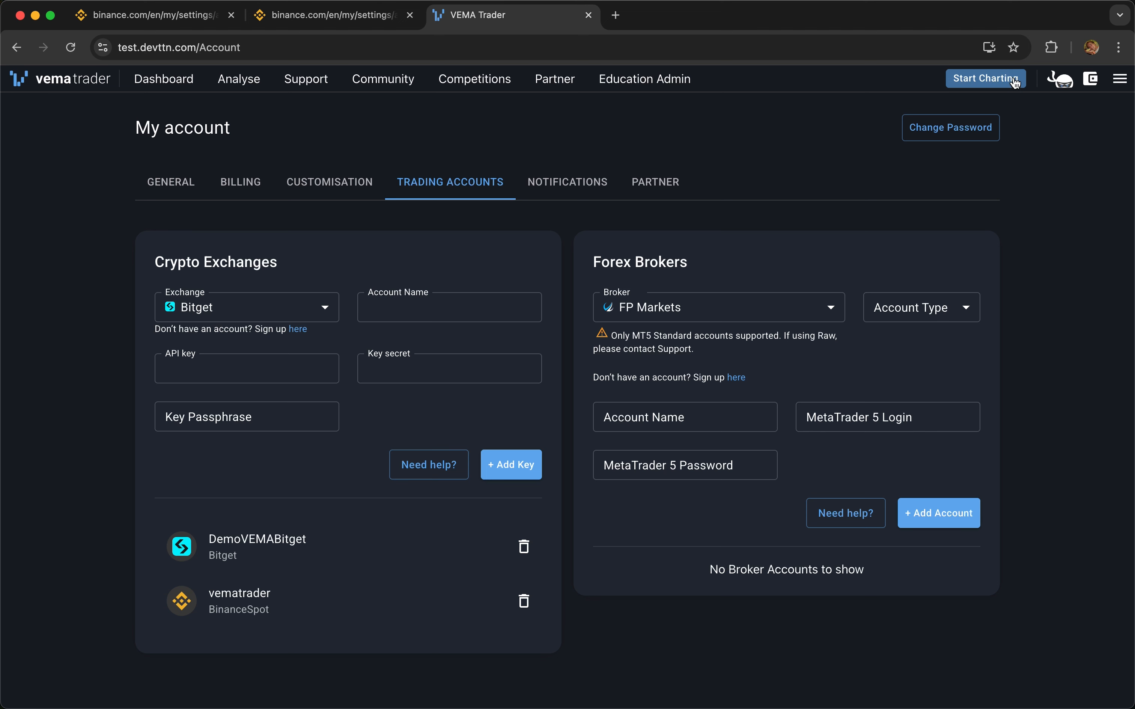
# Open charting for BTCUSDT on Binance SPOT (USDT) and set the trade's entry type to Market
pyautogui.click(962, 79)
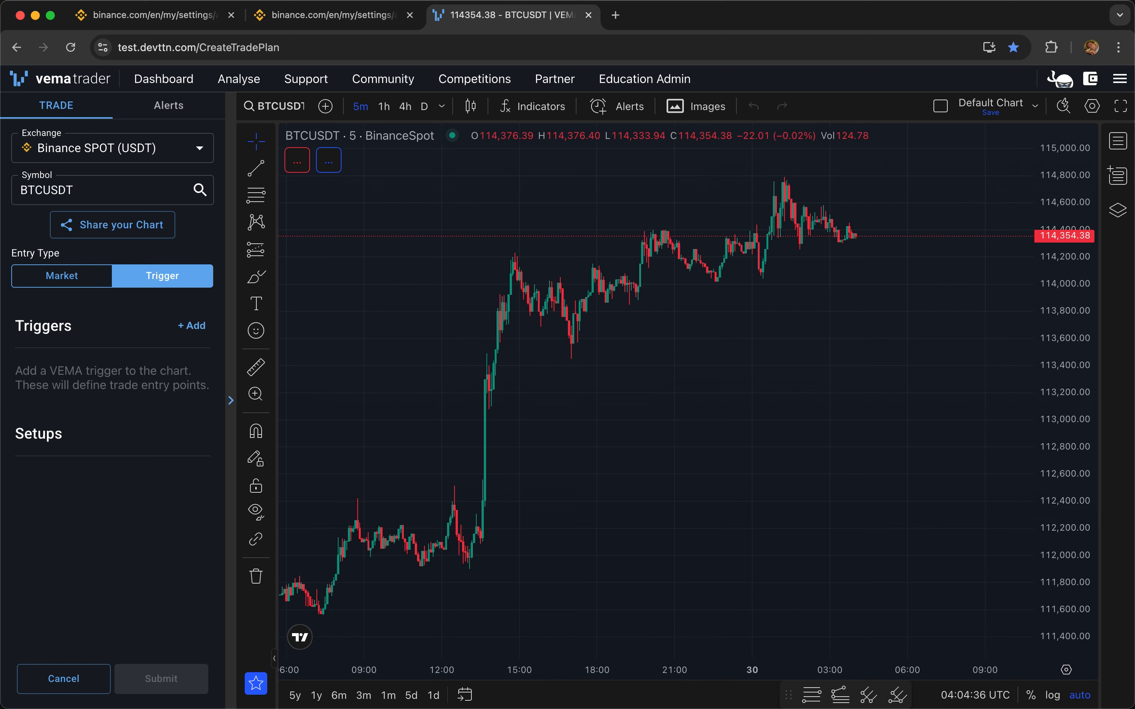
pyautogui.moveTo(61, 159)
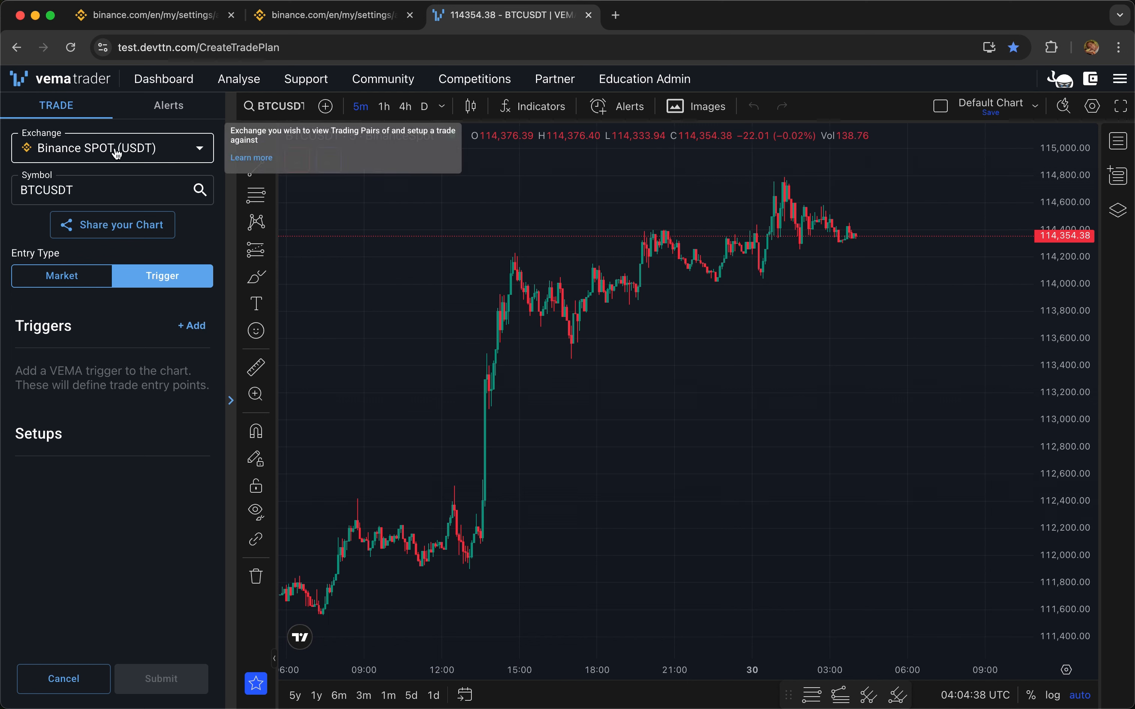
pyautogui.moveTo(103, 178)
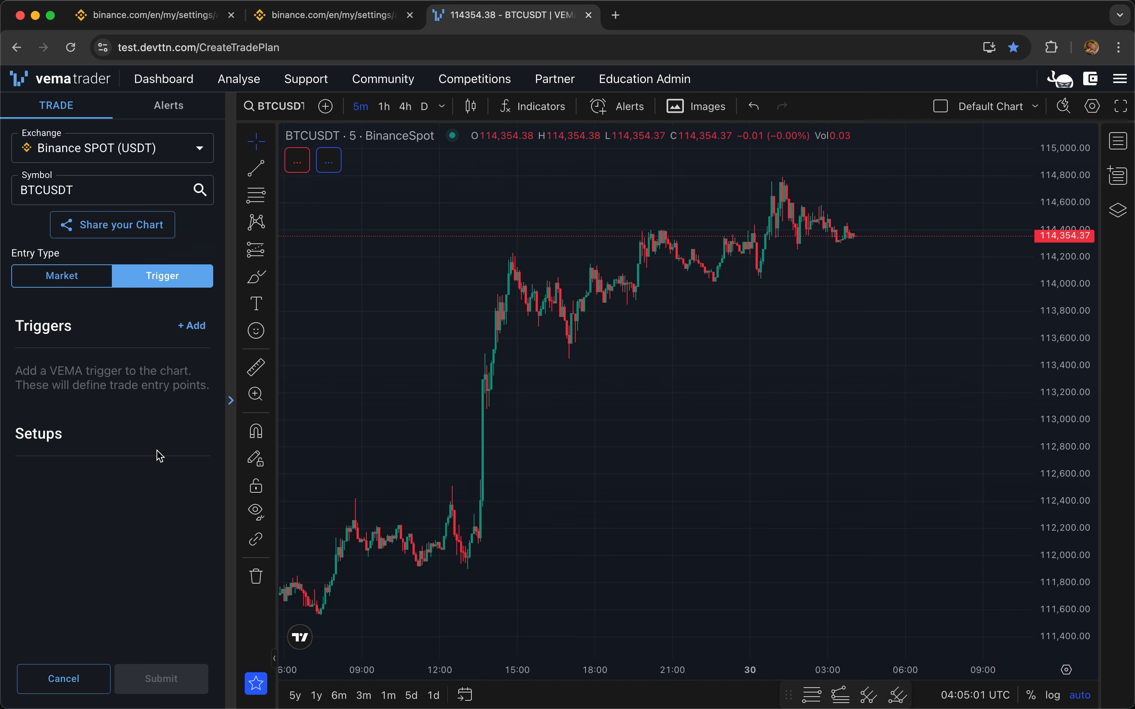
pyautogui.click(61, 275)
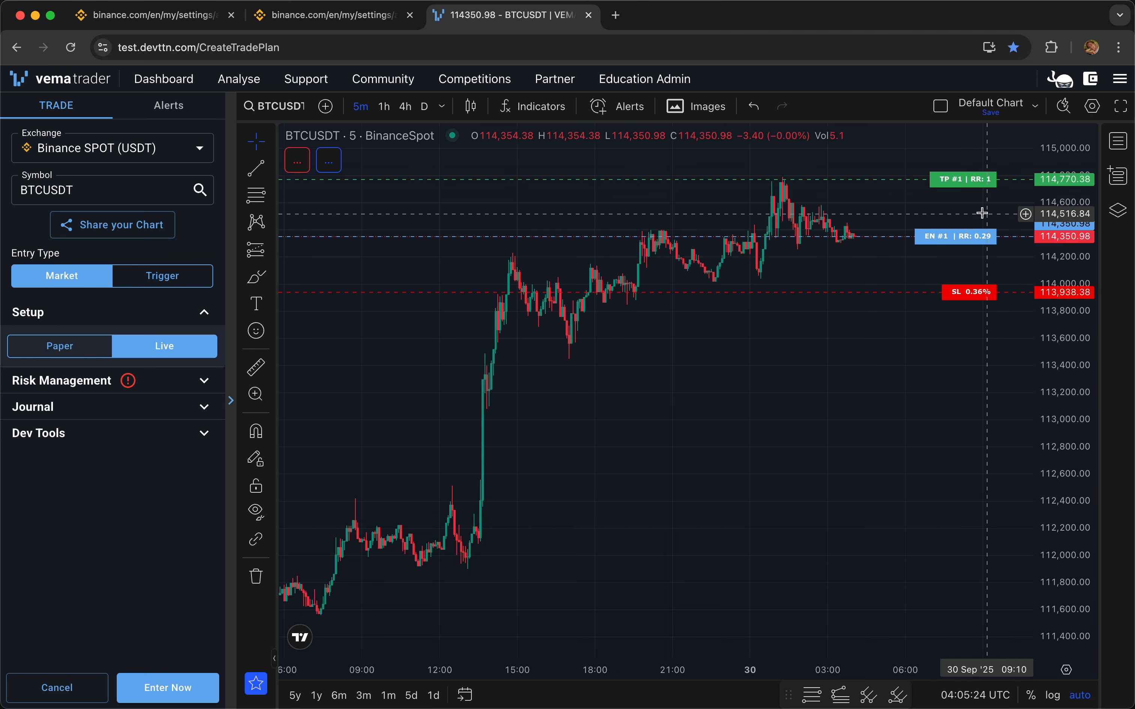
# Expand the trade's Risk Management section and read its margin warning and suggested action
pyautogui.click(47, 380)
pyautogui.moveTo(49, 379); pyautogui.dragTo(137, 444)
pyautogui.click(136, 443)
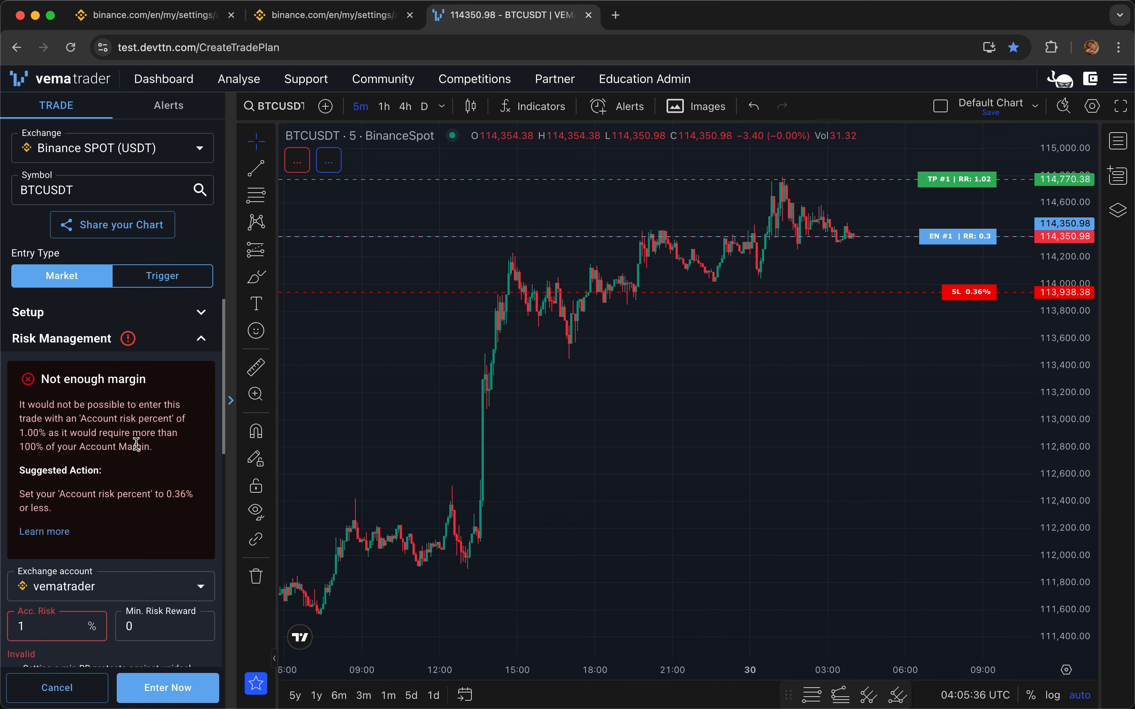
# Follow the margin warning's suggested action by setting the trade's account risk to 0.3%
pyautogui.scroll(-2, 136, 440)
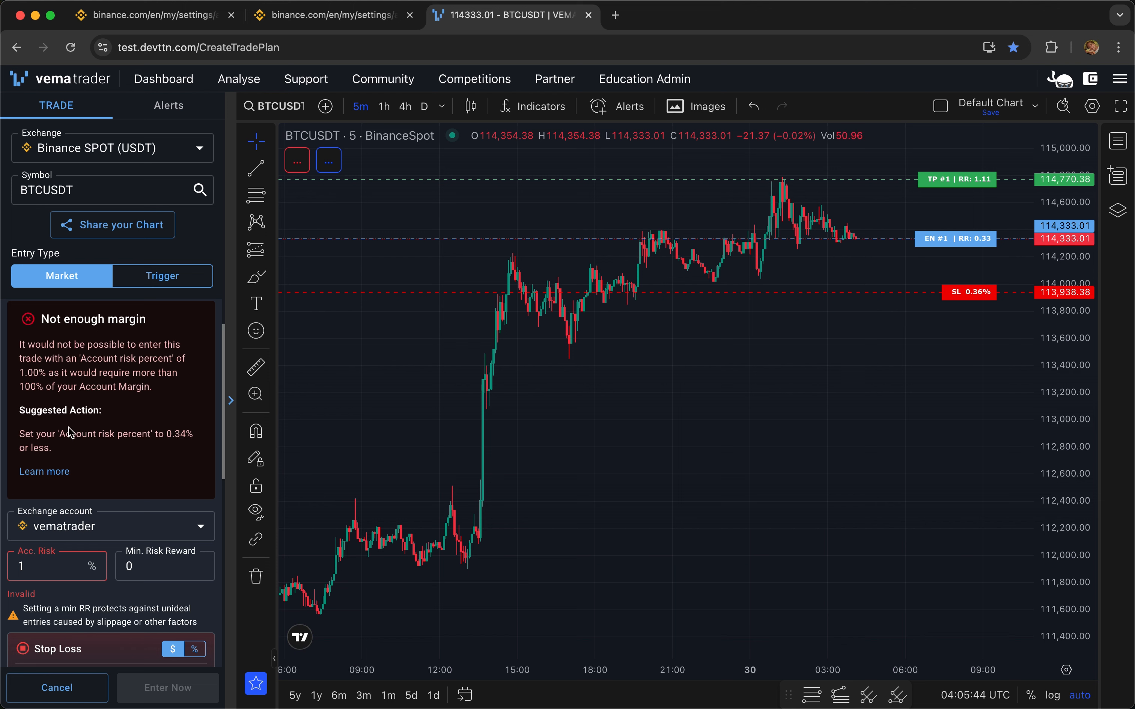
pyautogui.moveTo(58, 433); pyautogui.dragTo(124, 448)
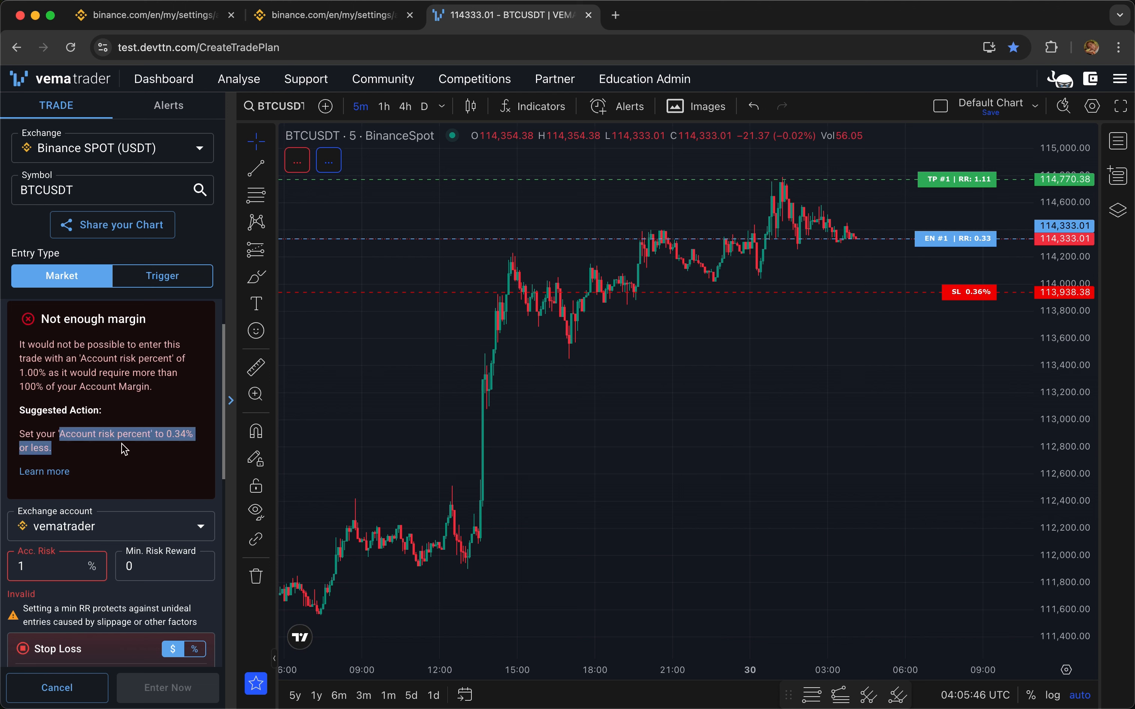
pyautogui.click(122, 445)
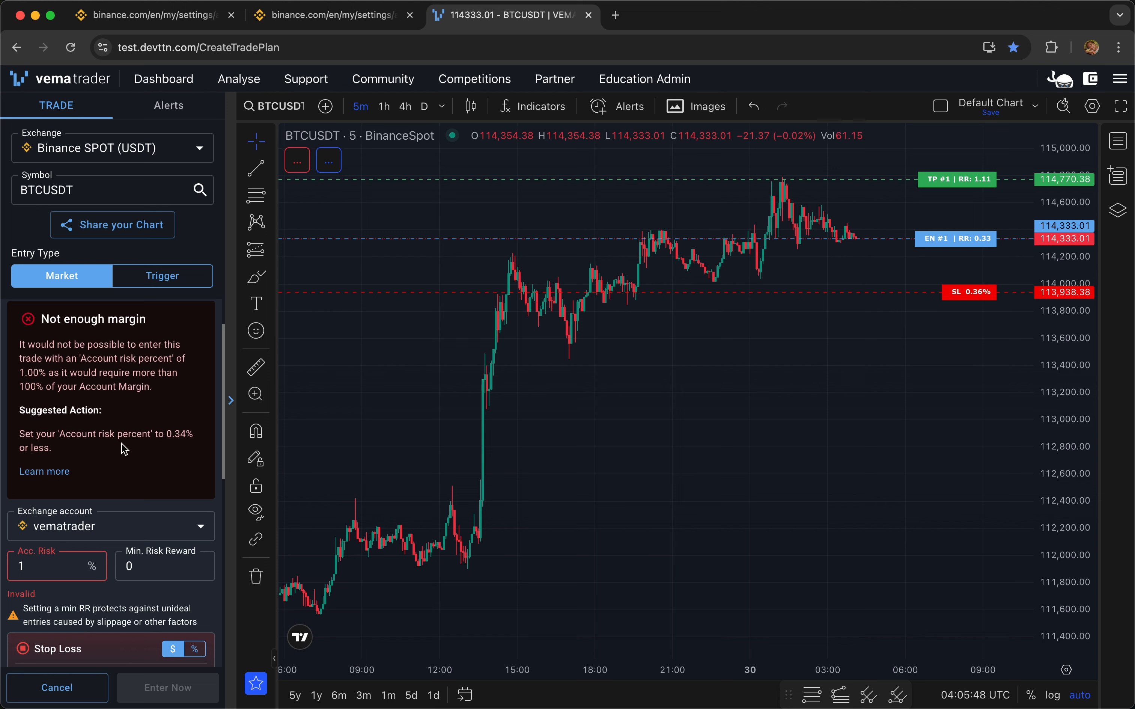
pyautogui.doubleClick(24, 573)
pyautogui.write('0.0')
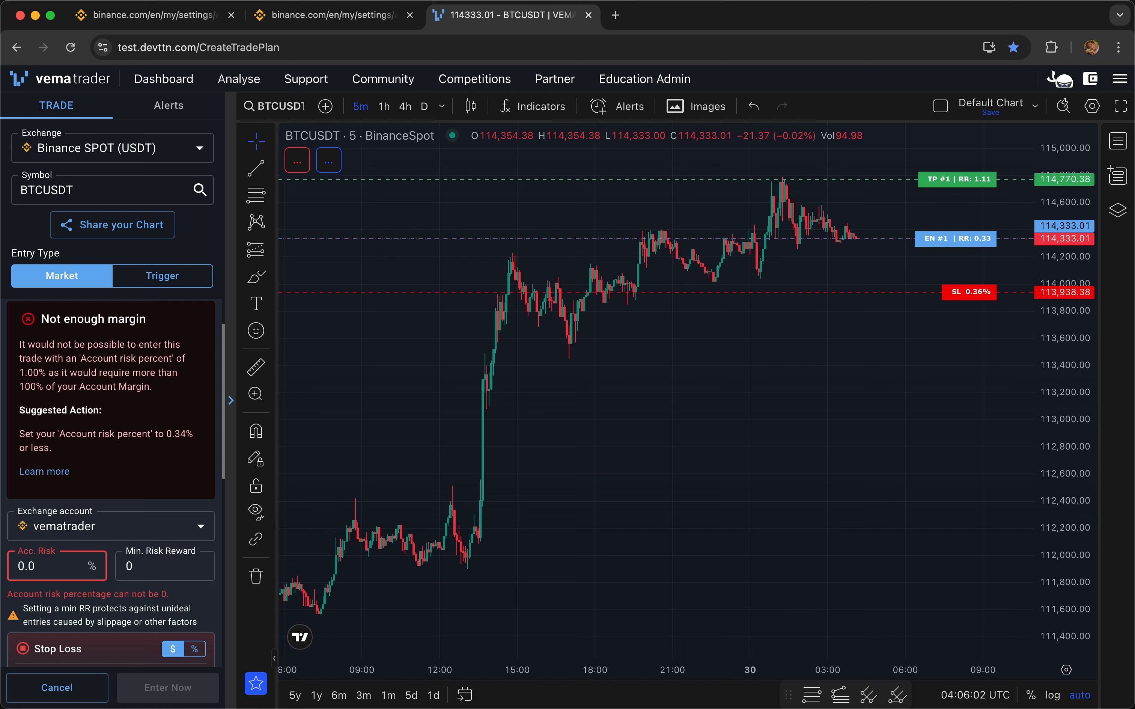
pyautogui.press('BackSpace')
pyautogui.write('3')
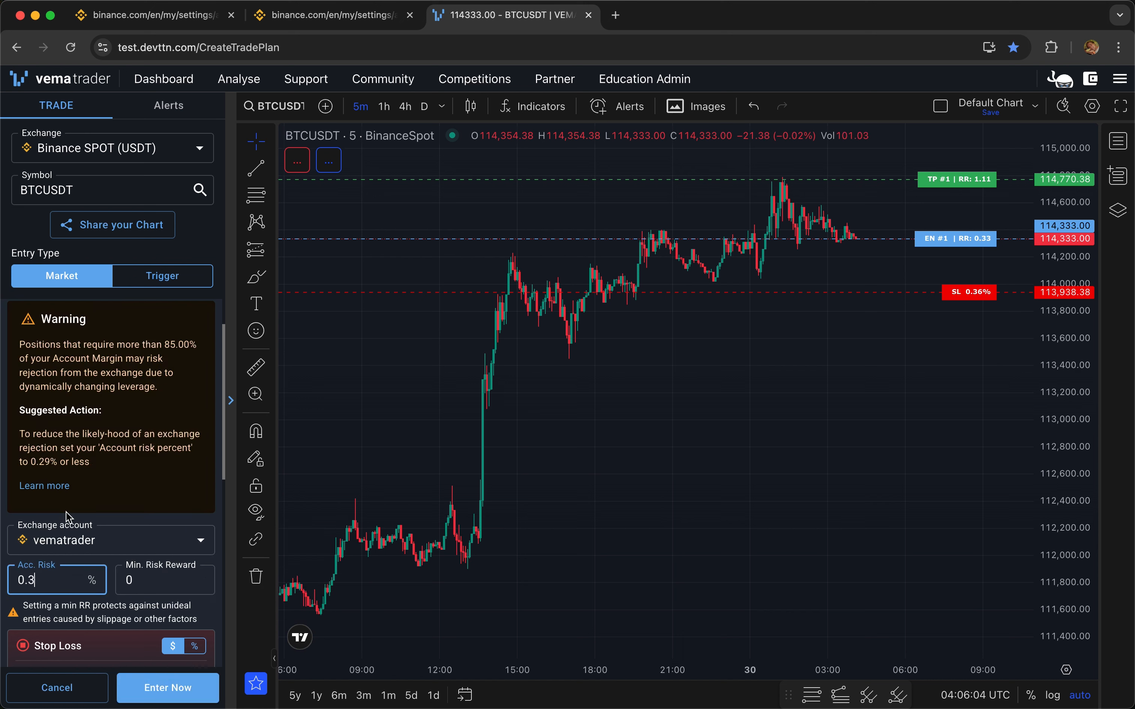
# Widen the stop loss on the chart to about 111,682 and set the account risk to 1%
pyautogui.moveTo(971, 292); pyautogui.dragTo(970, 598)
pyautogui.moveTo(44, 357); pyautogui.dragTo(14, 367)
pyautogui.scroll(2, 14, 368)
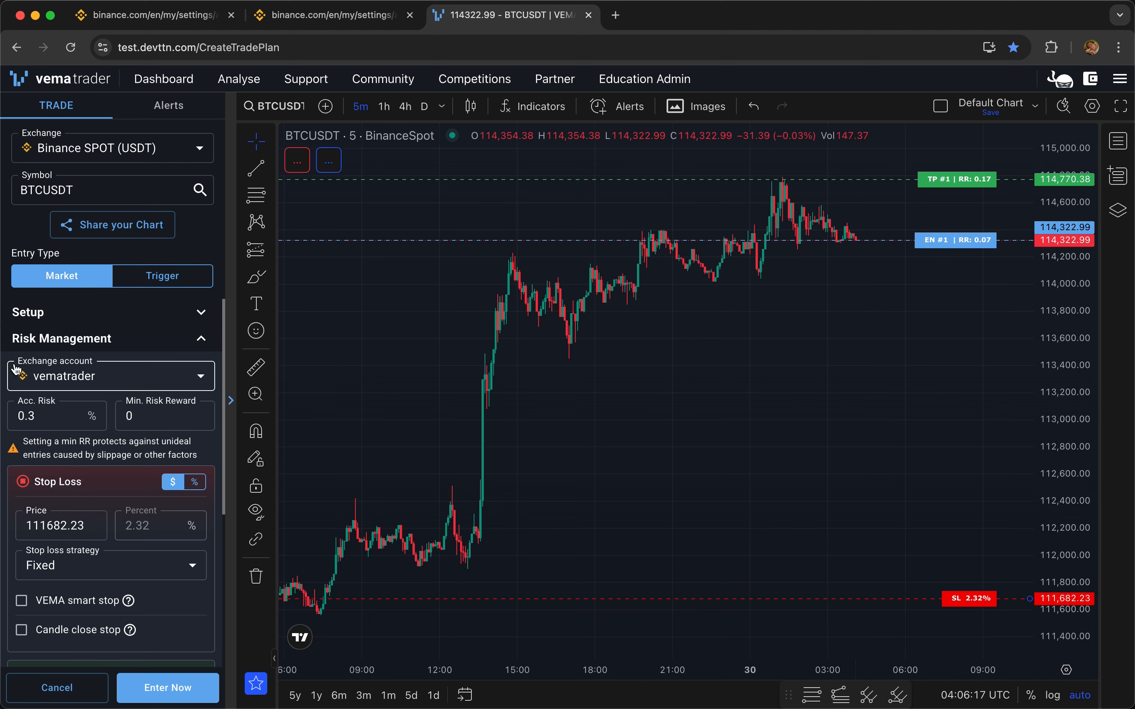
pyautogui.doubleClick(60, 425)
pyautogui.write('1')
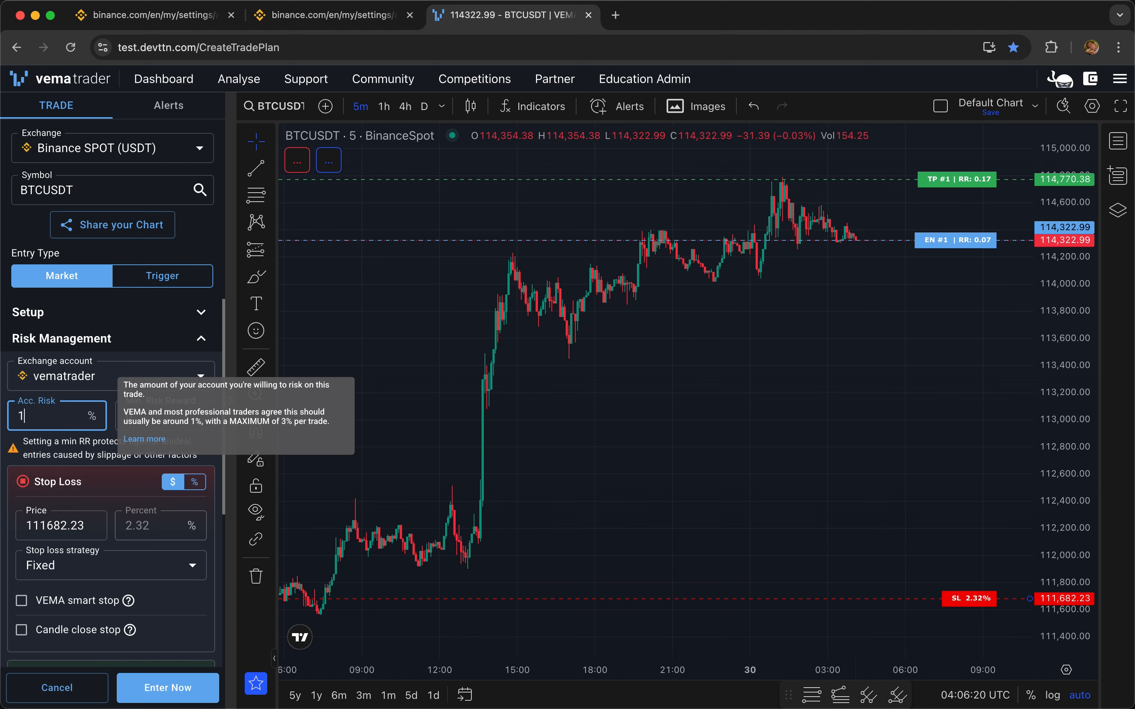
pyautogui.click(102, 453)
# Tighten the stop loss on the chart to about 113,797, set the account risk to 0.4%, and read the margin warning
pyautogui.moveTo(970, 598); pyautogui.dragTo(970, 311)
pyautogui.doubleClick(28, 626)
pyautogui.write('0.4')
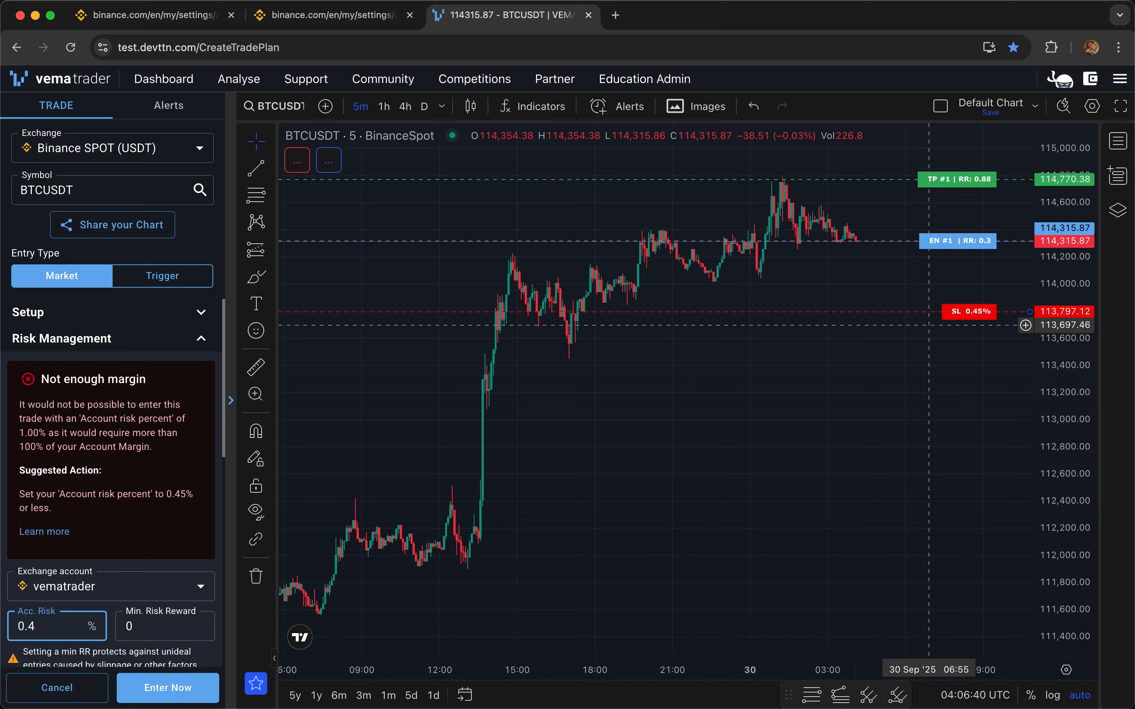
pyautogui.click(124, 518)
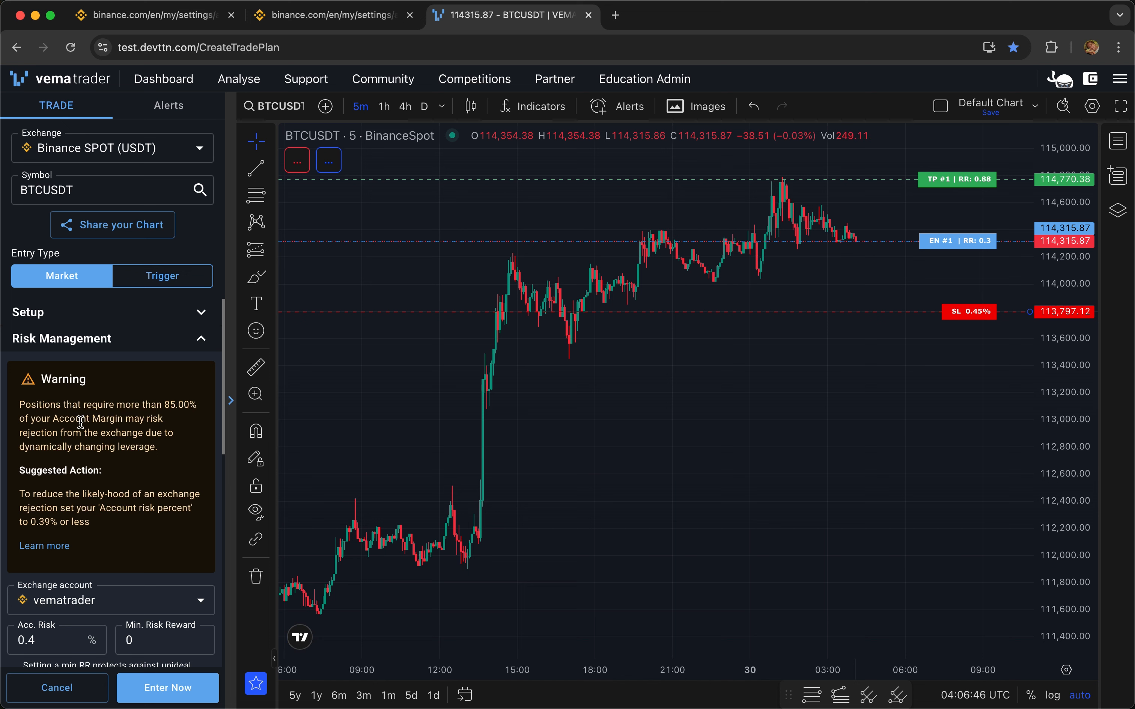
pyautogui.moveTo(81, 419); pyautogui.dragTo(100, 508)
pyautogui.click(101, 511)
pyautogui.moveTo(157, 404); pyautogui.dragTo(192, 402)
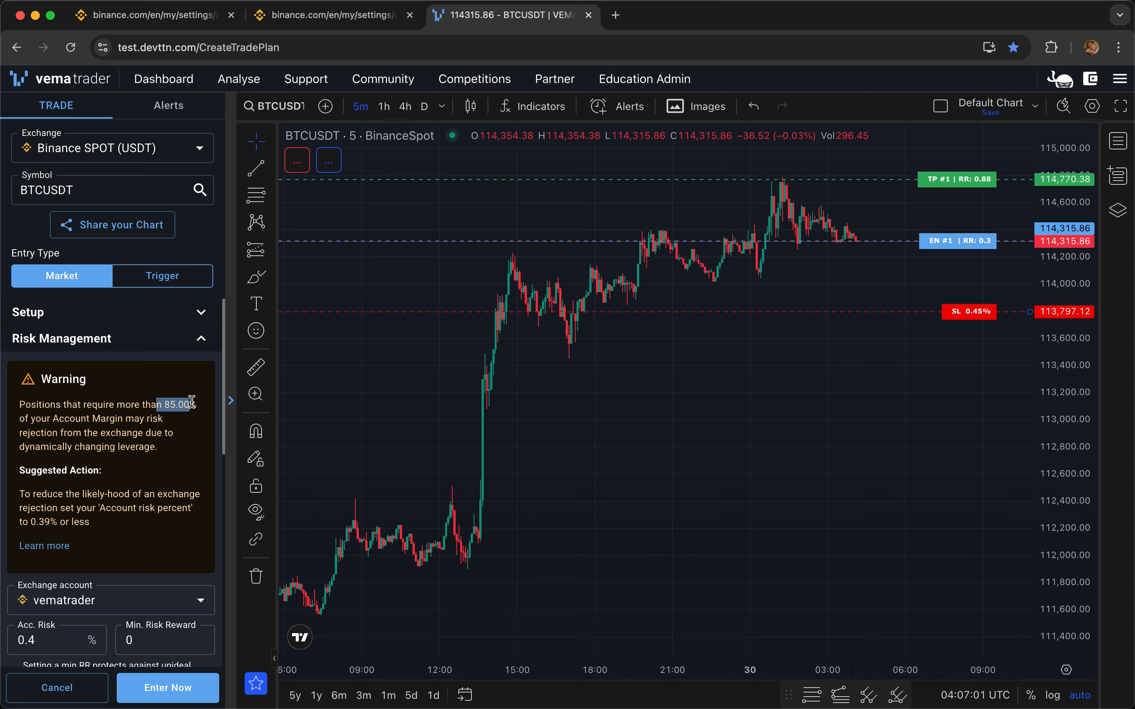
pyautogui.click(192, 401)
# Set the account risk to 1% and lower the stop loss line on the chart to about 112,568
pyautogui.doubleClick(26, 639)
pyautogui.write('1')
pyautogui.moveTo(1006, 311); pyautogui.dragTo(1006, 477)
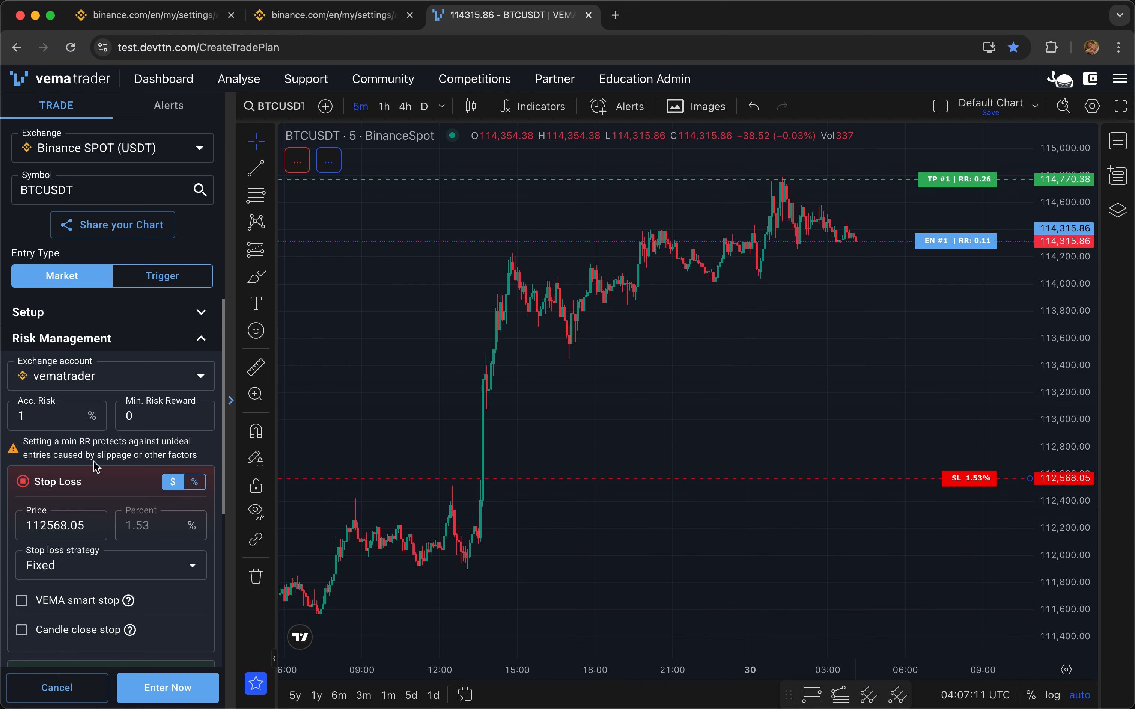
# Expand the trade's Estimates and Position Size details and check the gross and net position size
pyautogui.scroll(-5, 98, 444)
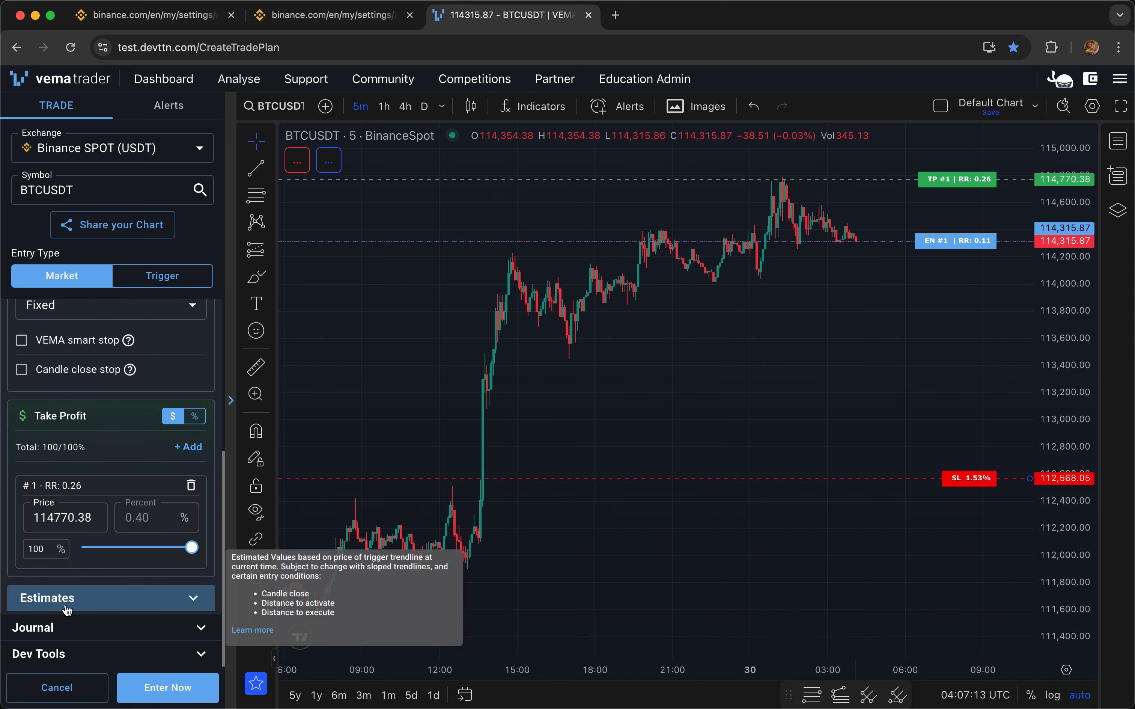
pyautogui.click(47, 598)
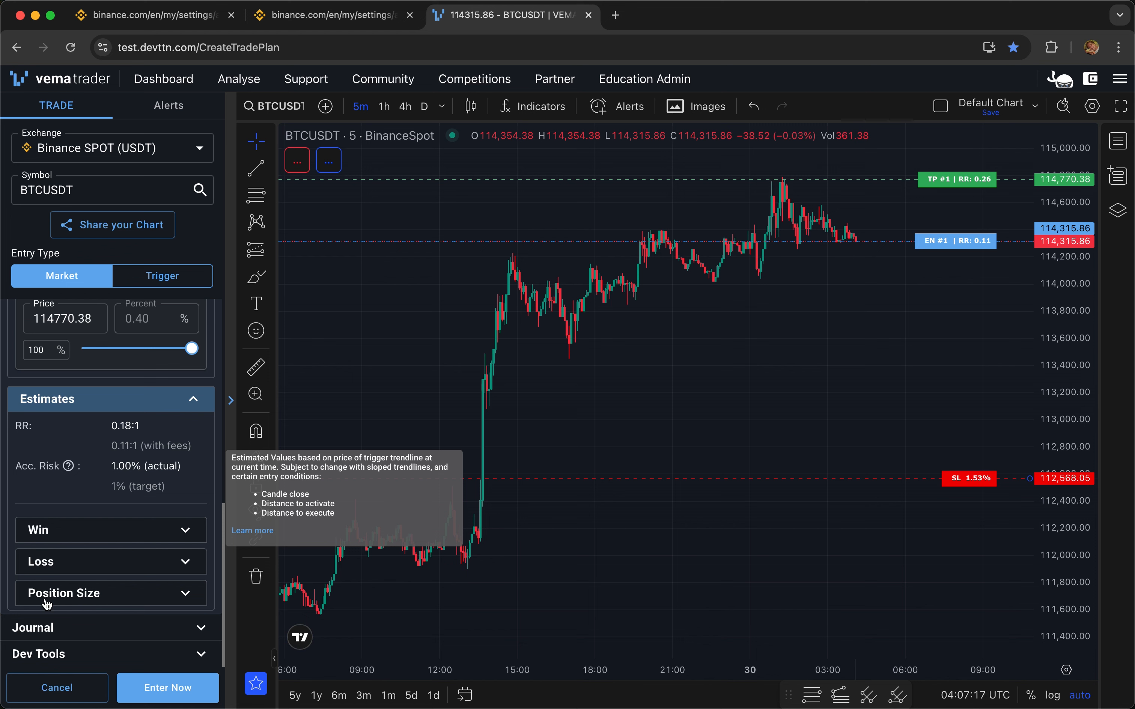
pyautogui.click(47, 600)
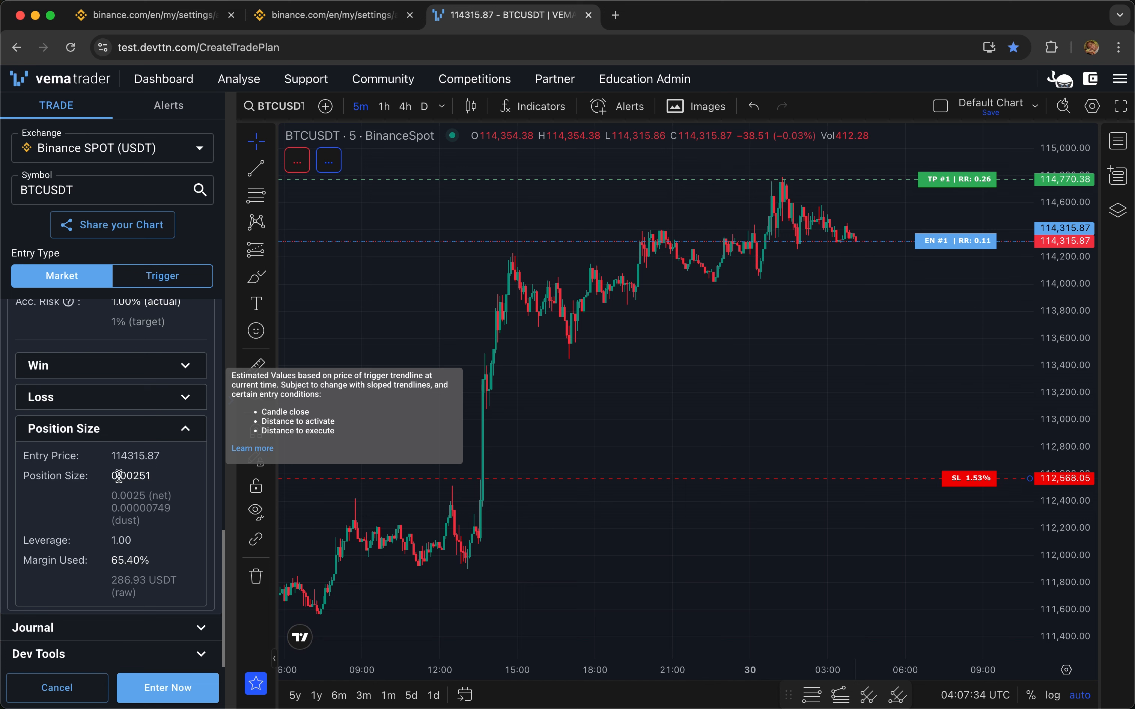
pyautogui.moveTo(119, 475); pyautogui.dragTo(159, 479)
pyautogui.moveTo(118, 495); pyautogui.dragTo(172, 498)
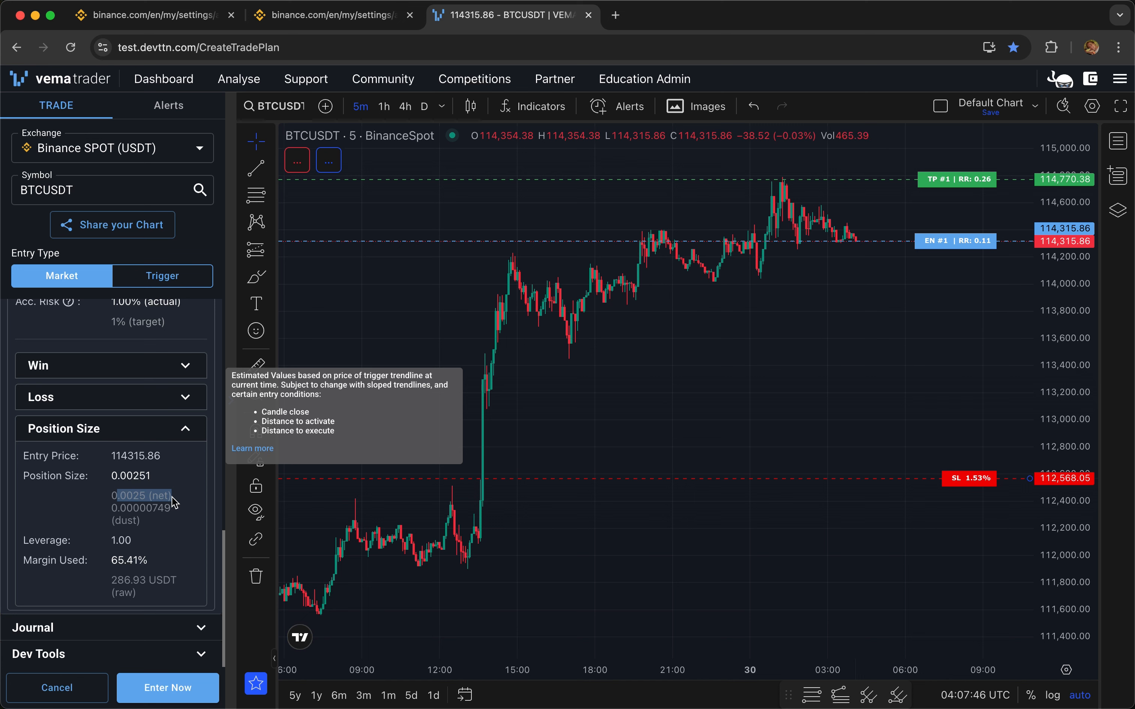
pyautogui.click(163, 520)
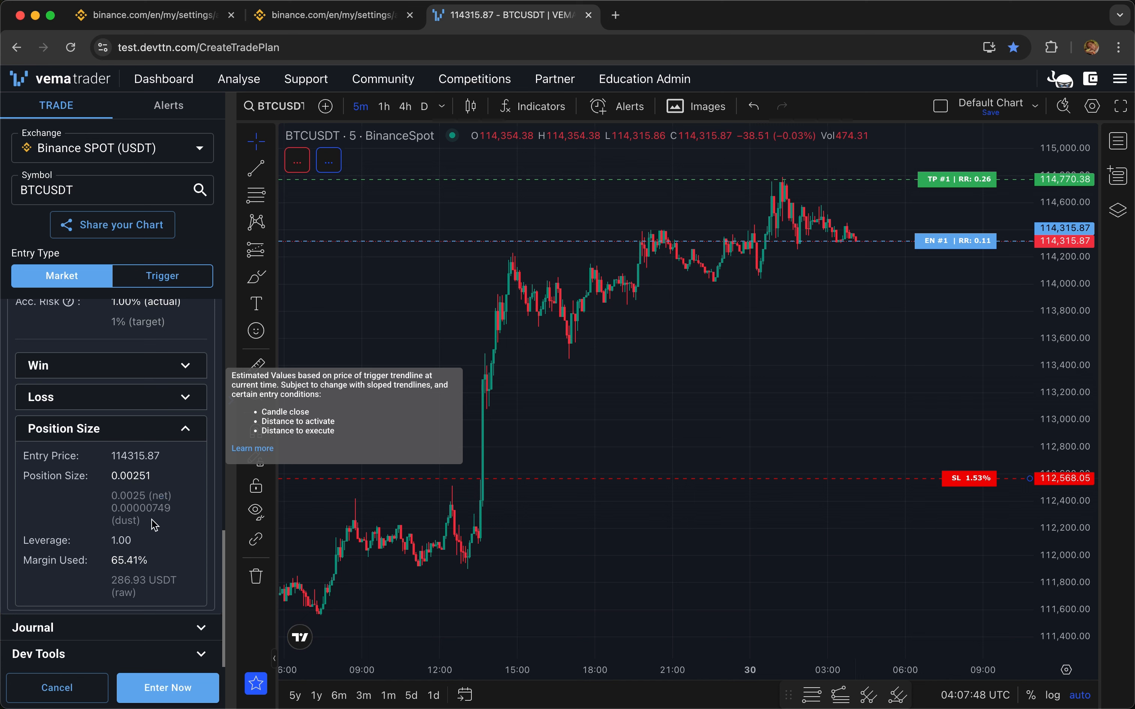